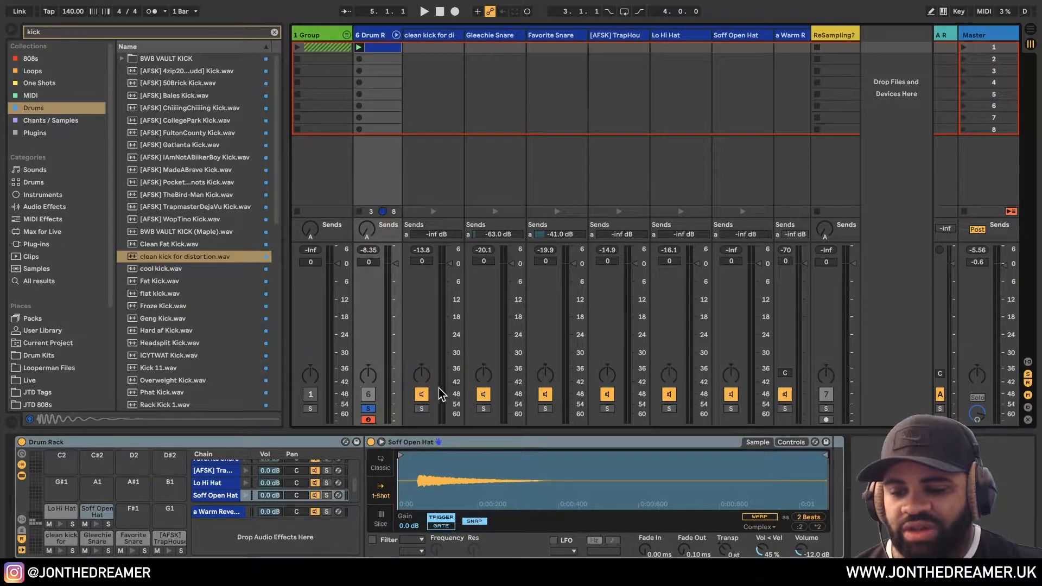
Play the clean kick and Gleechie Snare chains soloed one after the other to check their levels
click(424, 407)
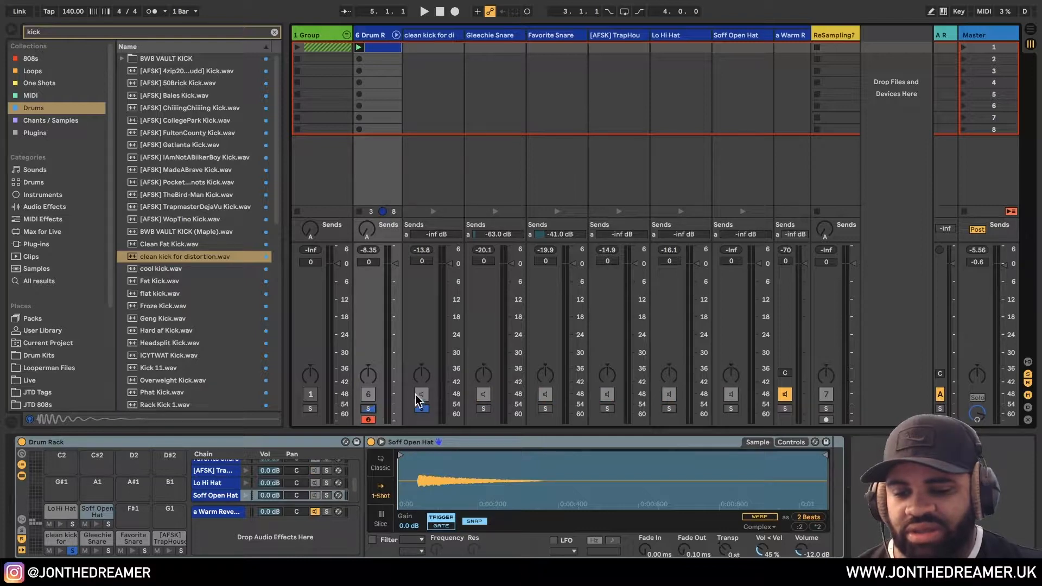
key(space)
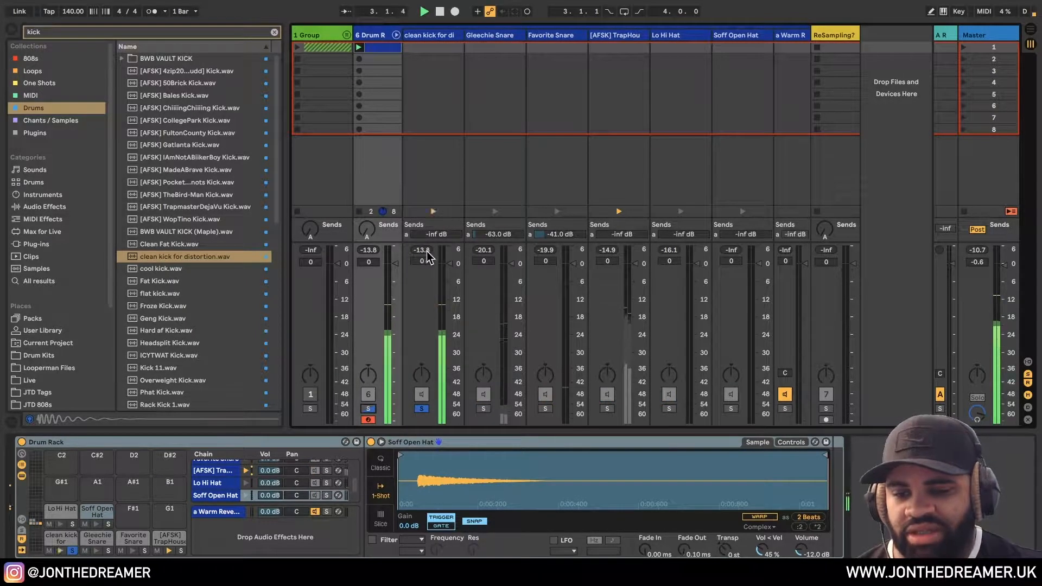
key(space)
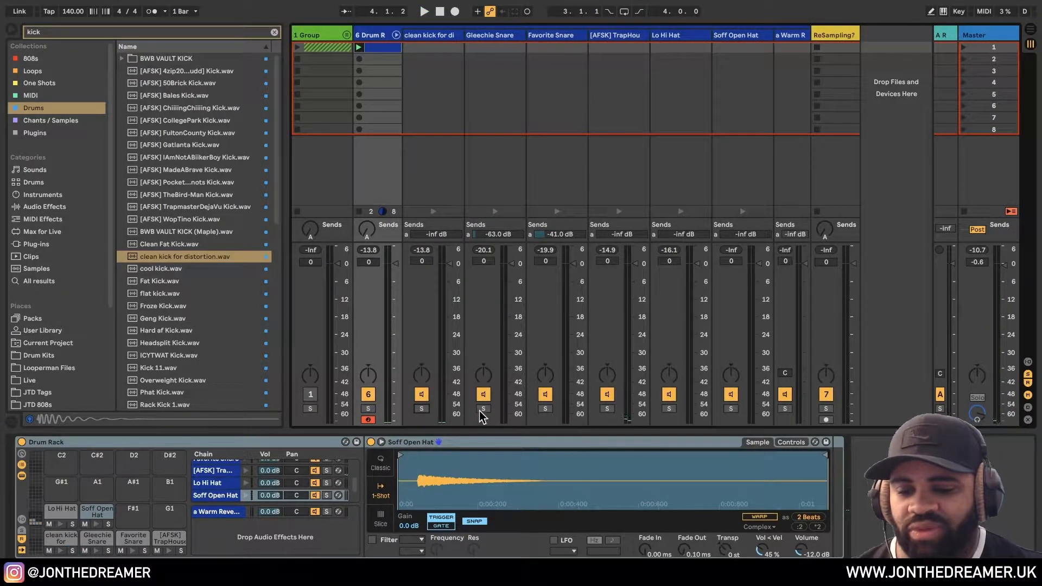
click(480, 410)
key(space)
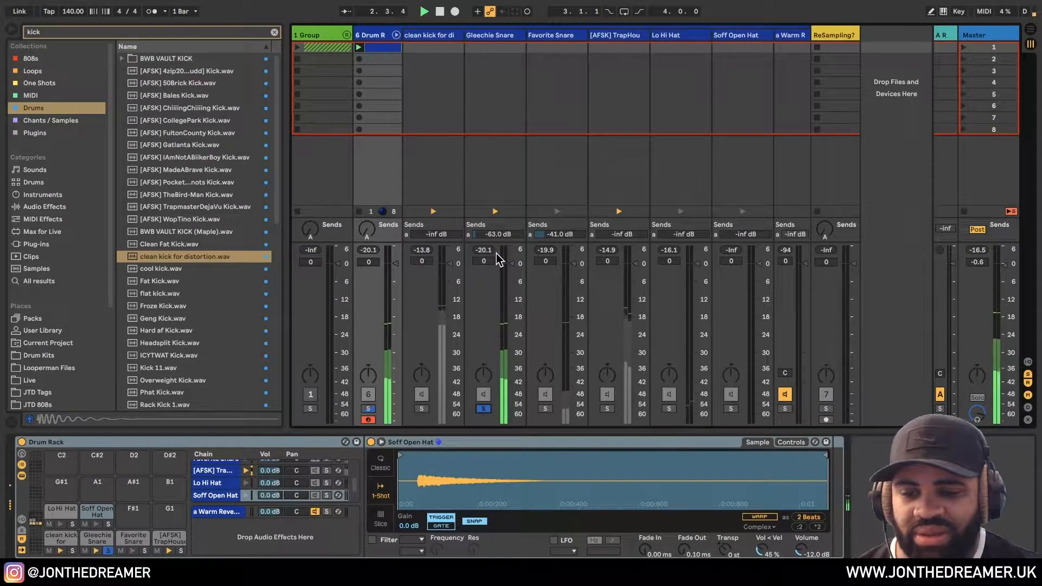
key(space)
click(487, 410)
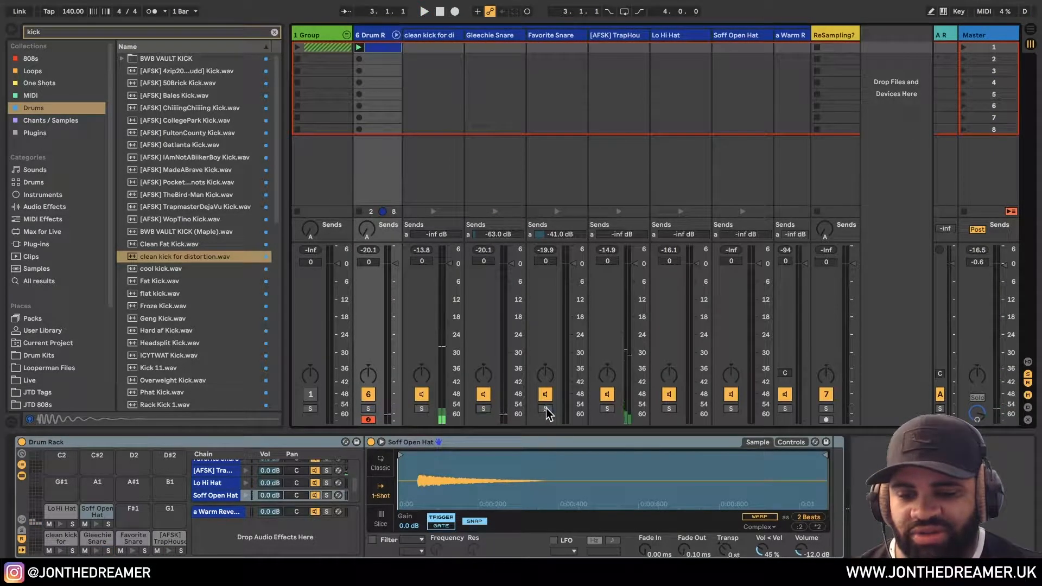
Play the Favorite Snare and [AFSK] TrapHou chains soloed one after the other to check their levels
click(546, 408)
key(space)
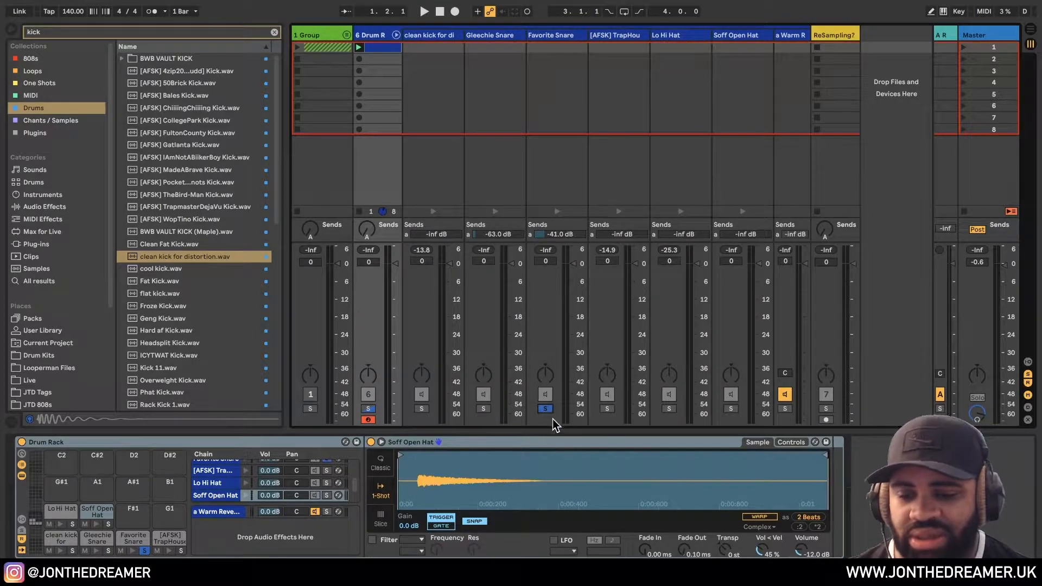
click(549, 417)
click(546, 409)
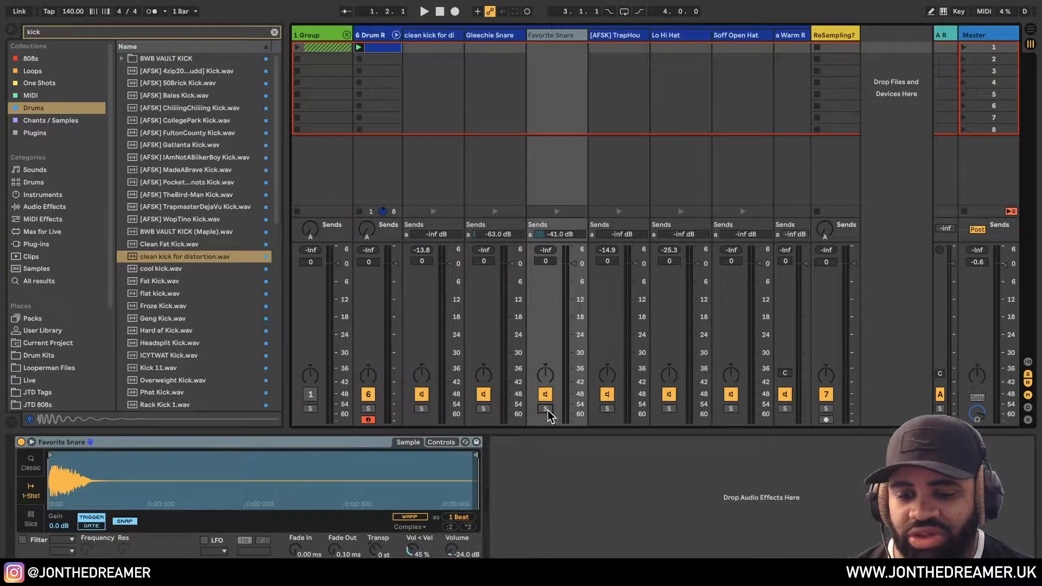
key(space)
click(607, 409)
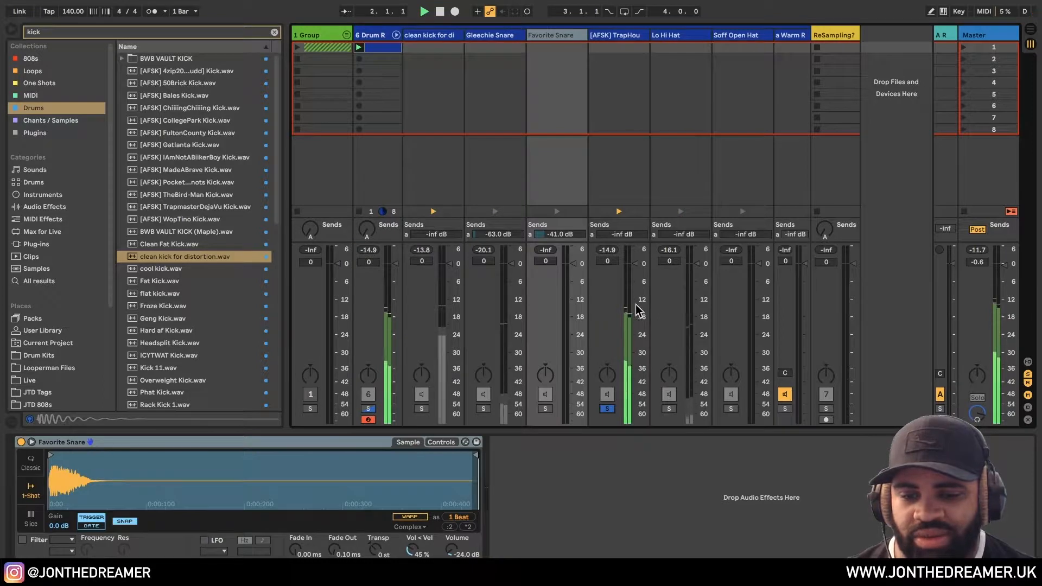
click(607, 408)
key(space)
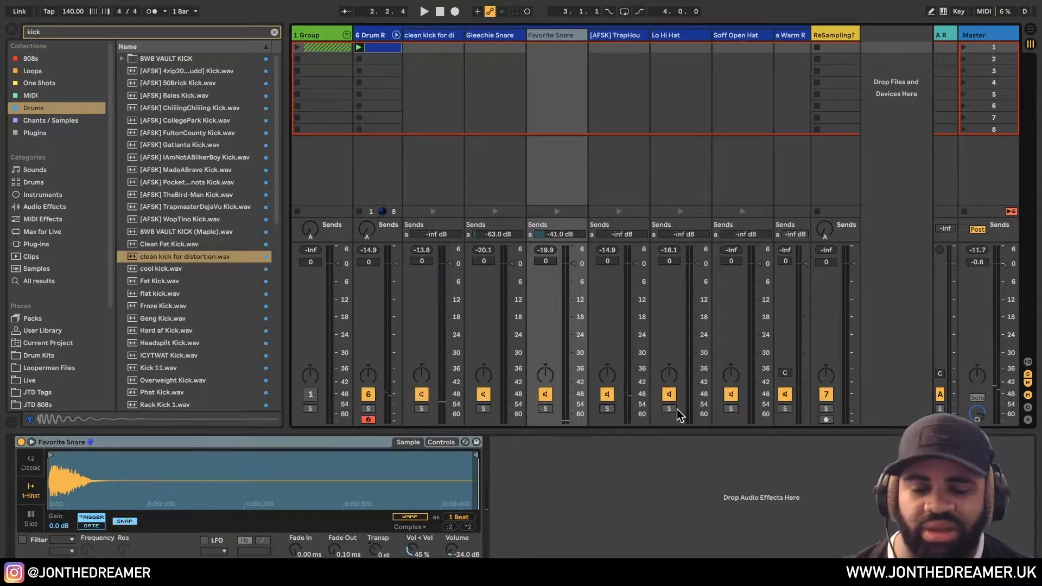
Solo the clean kick chain, play it to check its level and reset its fader to 0 dB
click(757, 35)
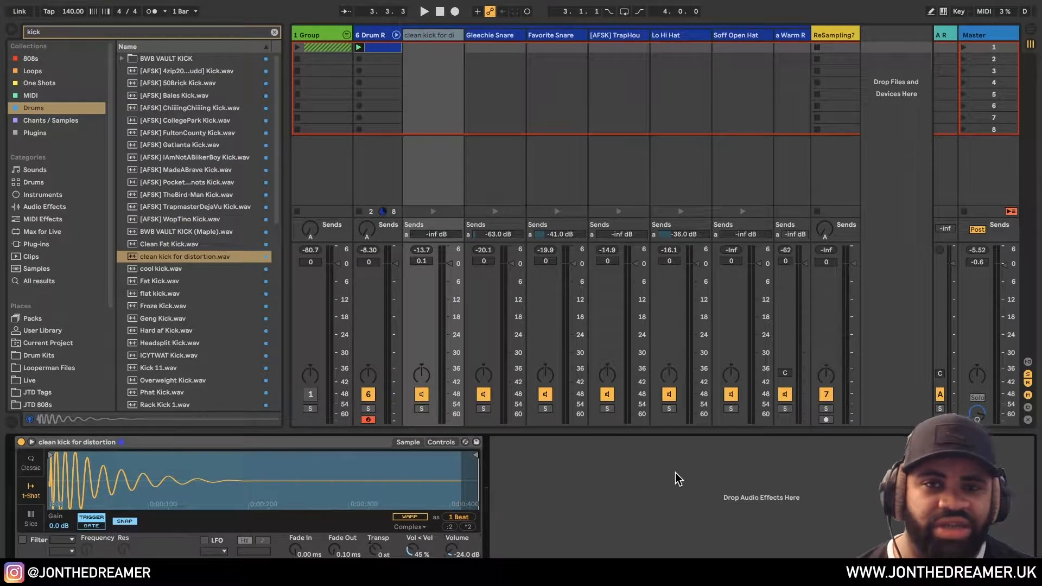
click(437, 40)
click(437, 37)
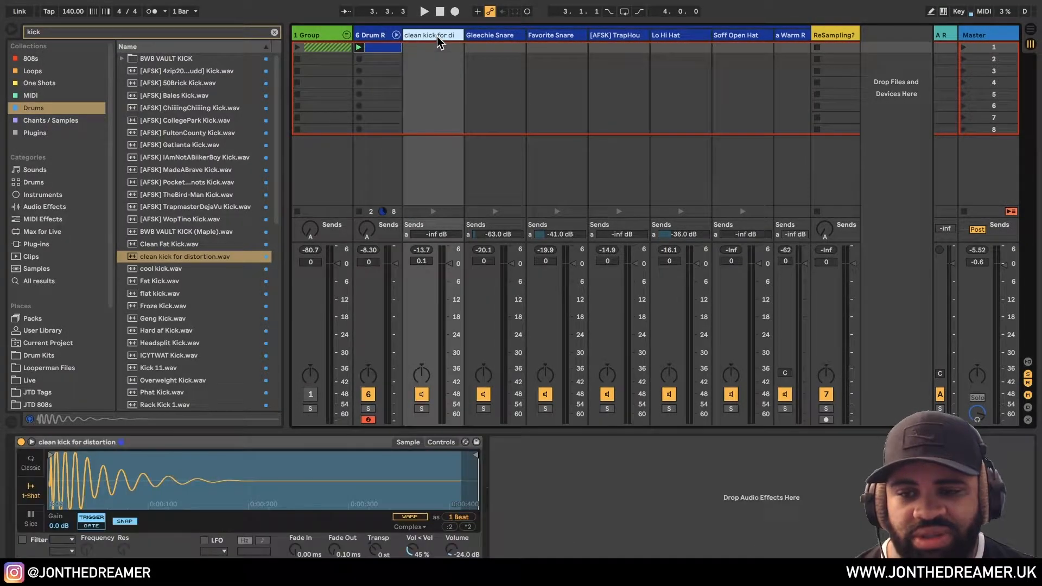
click(421, 408)
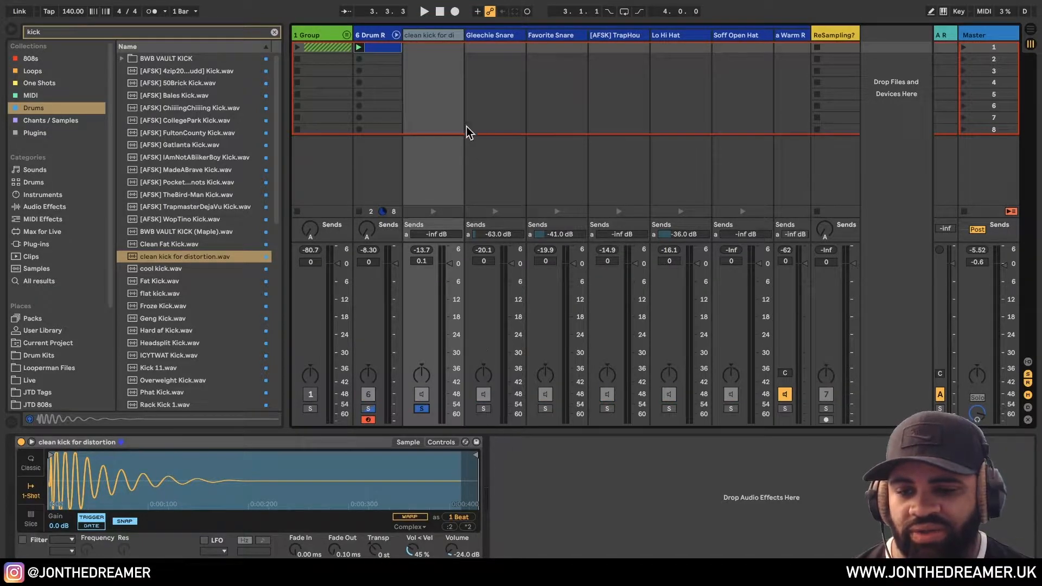
key(space)
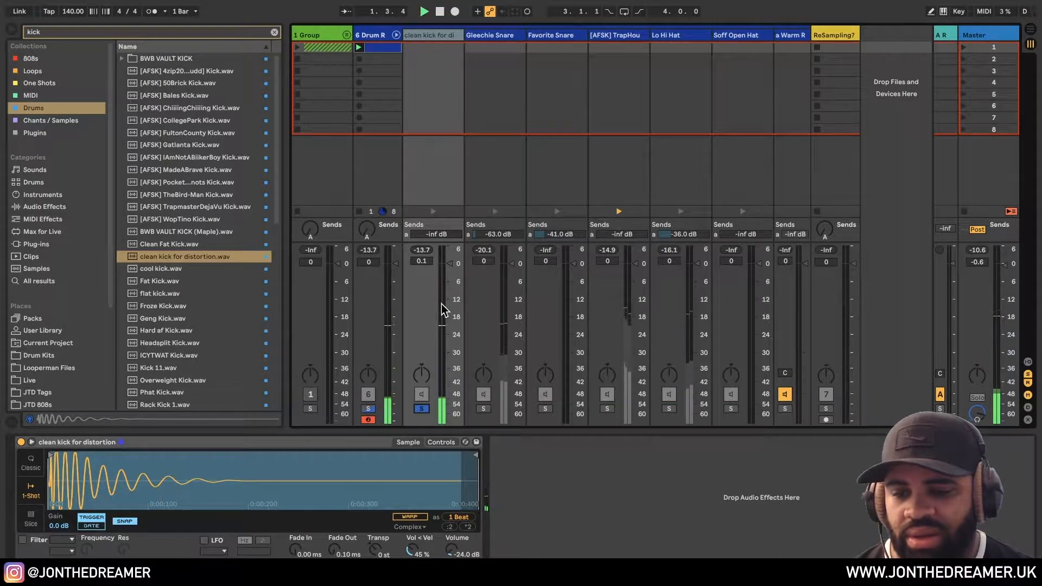
key(space)
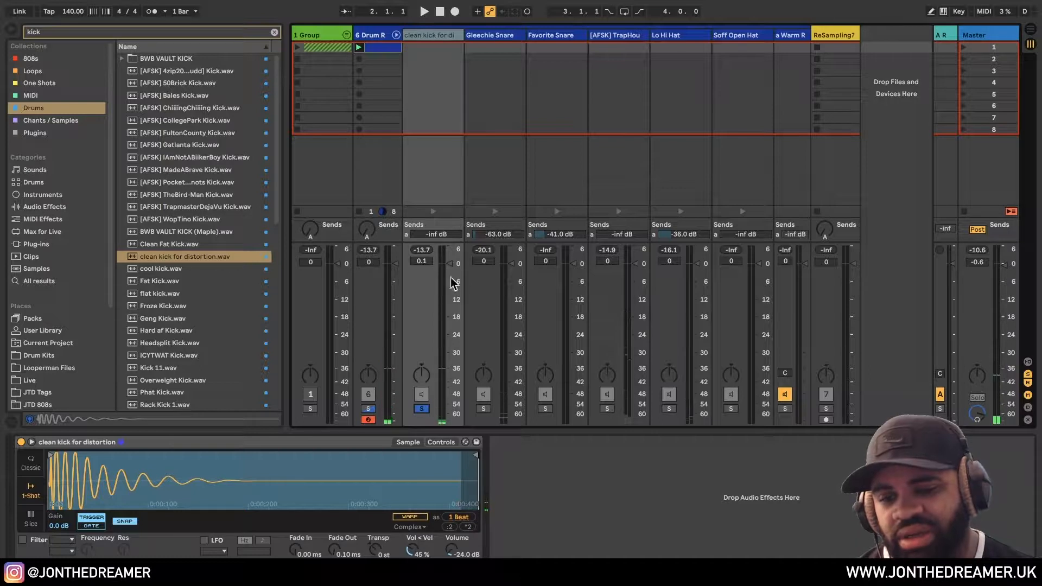
click(450, 265)
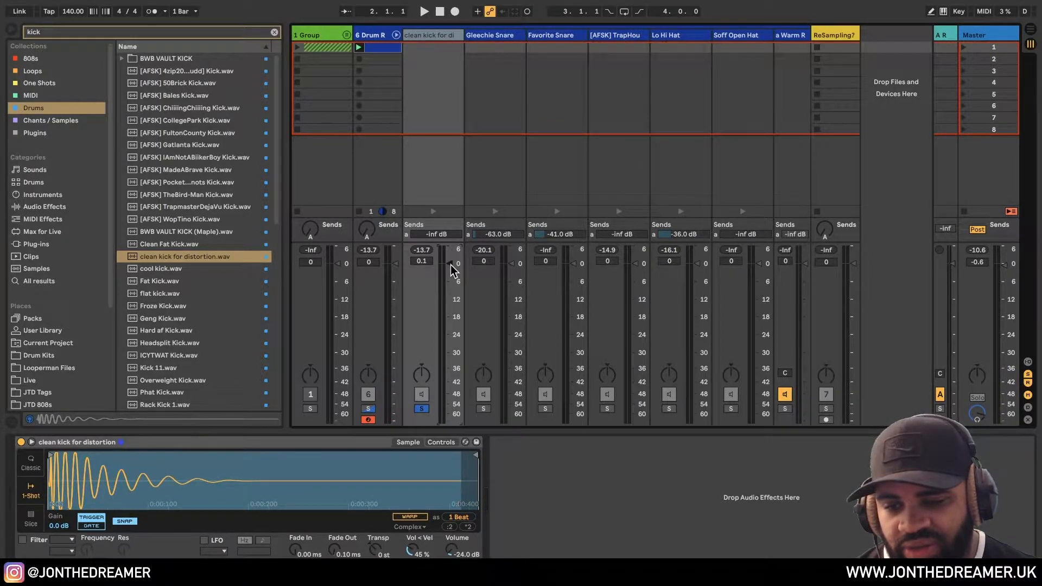
key(Delete)
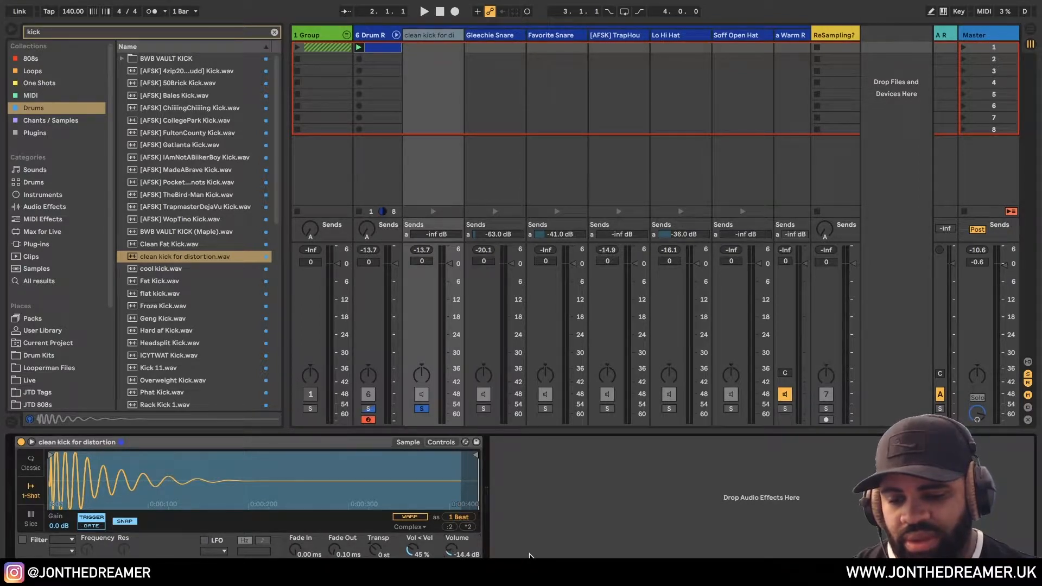
Set the clean kick's sample volume to -10.4 dB and play it back to check the level
key(space)
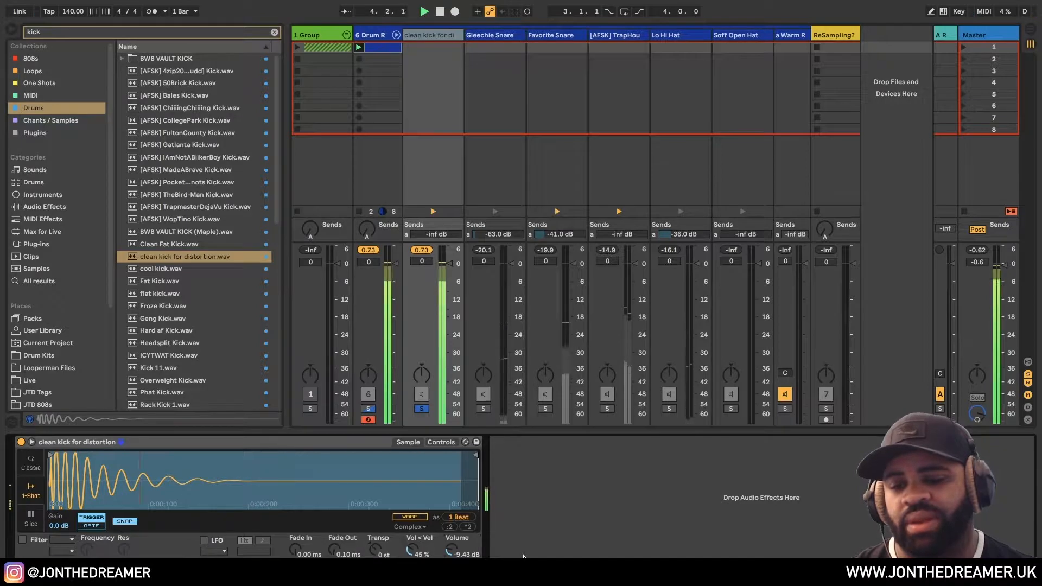
key(space)
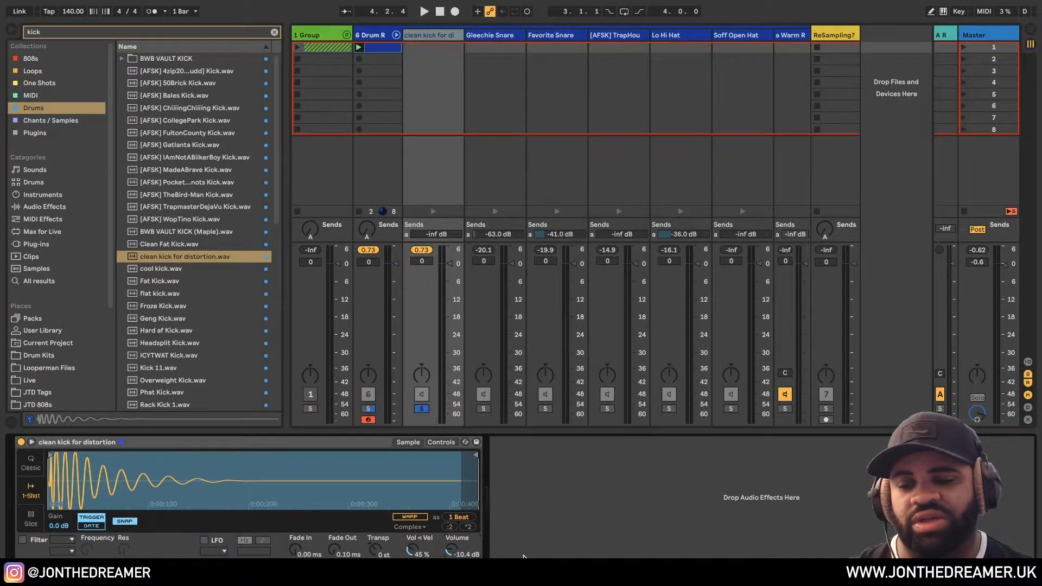
key(space)
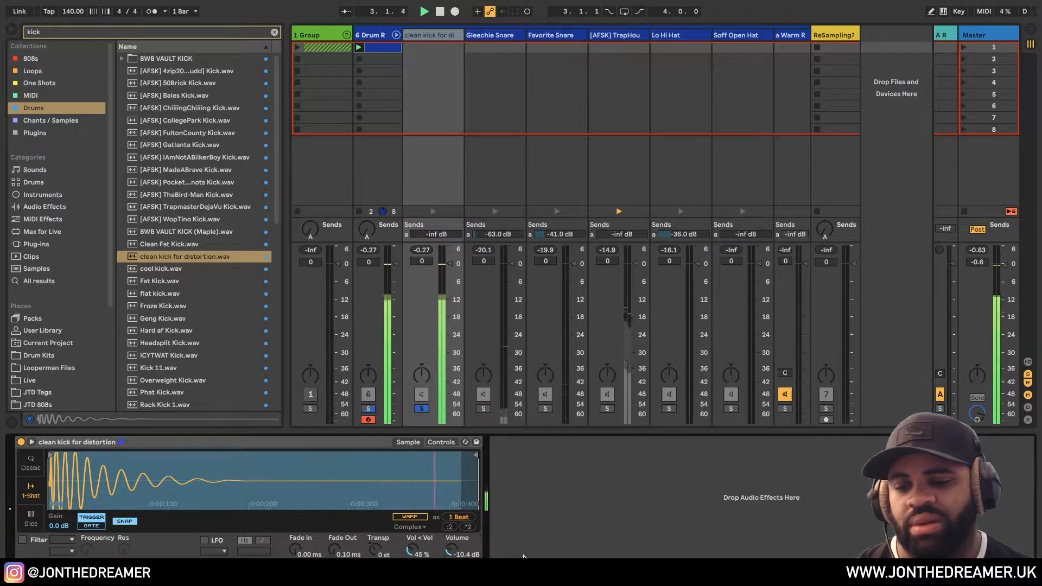
key(space)
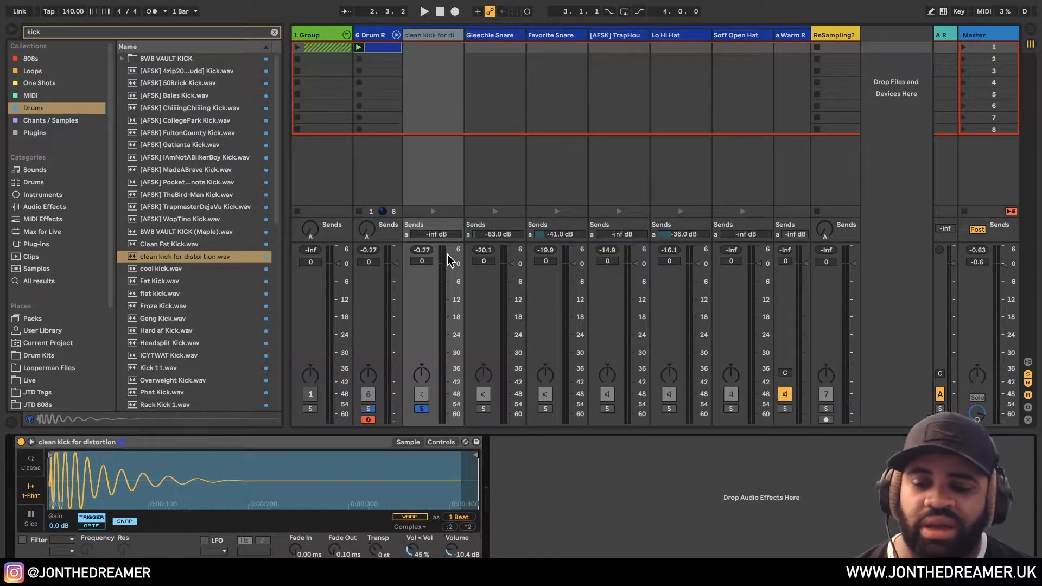
Lower the clean kick chain's mixer fader to -10.3 dB while the beat plays
key(space)
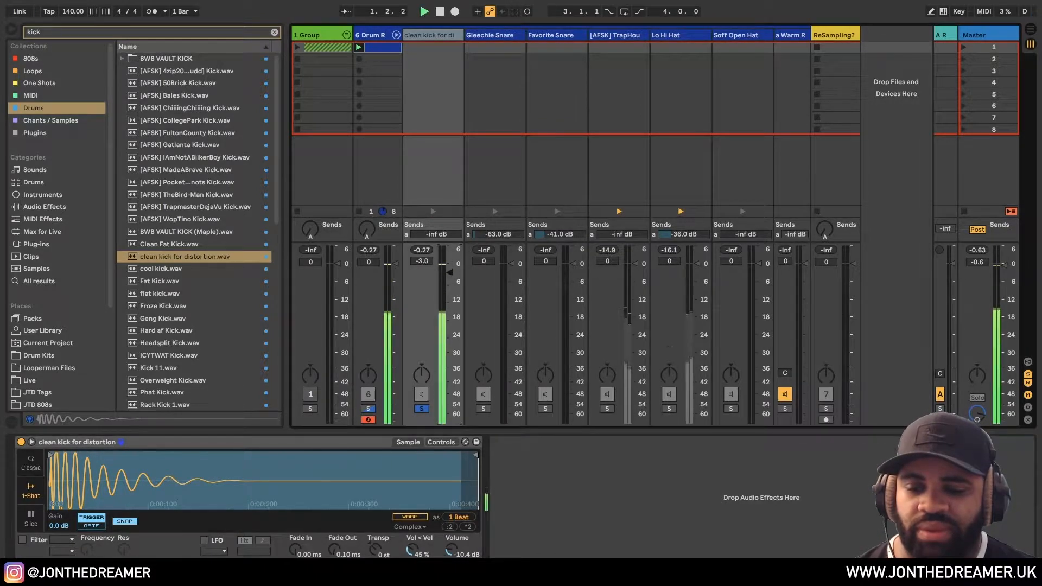
drag(448, 285, 449, 293)
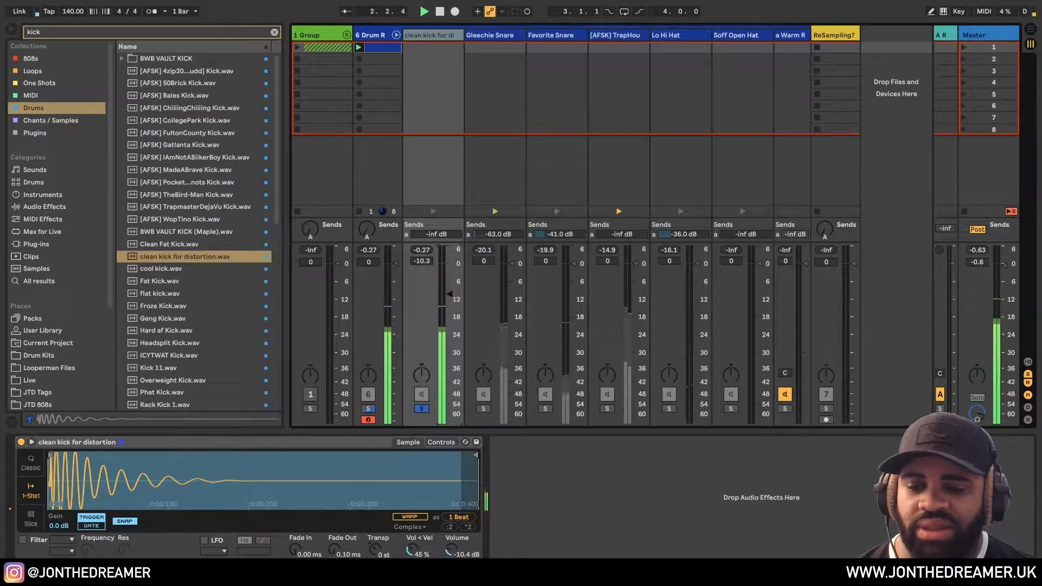
key(space)
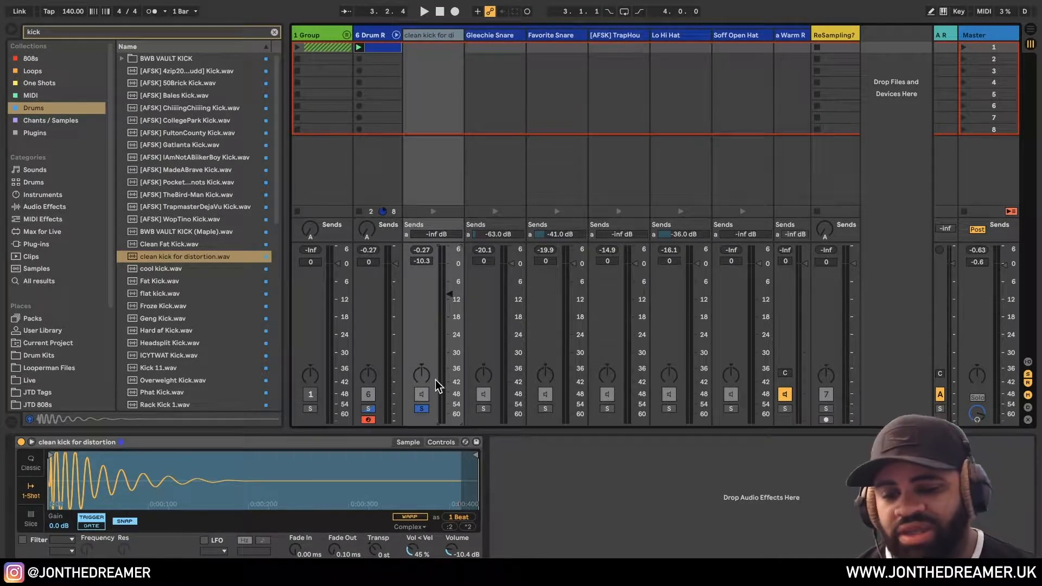
Solo the Gleechie Snare chain and raise its sample volume to -5 dB during playback
click(483, 408)
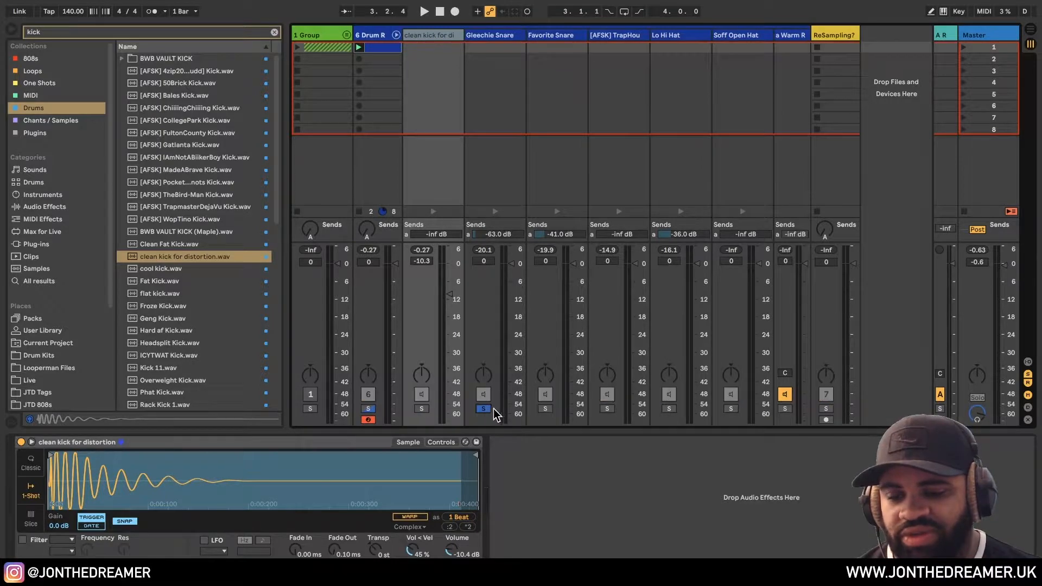
key(space)
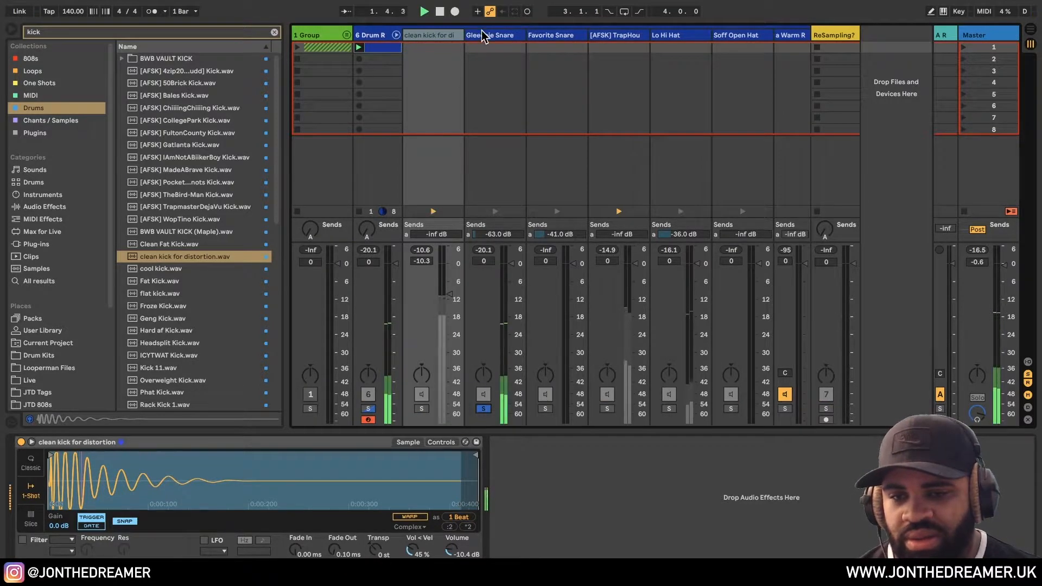
click(482, 31)
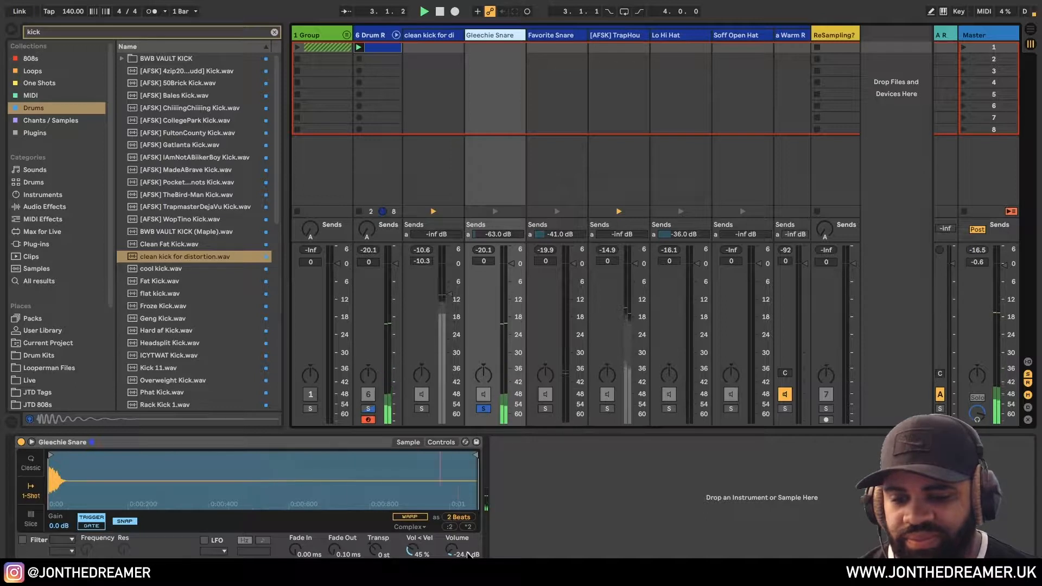
drag(451, 552, 460, 549)
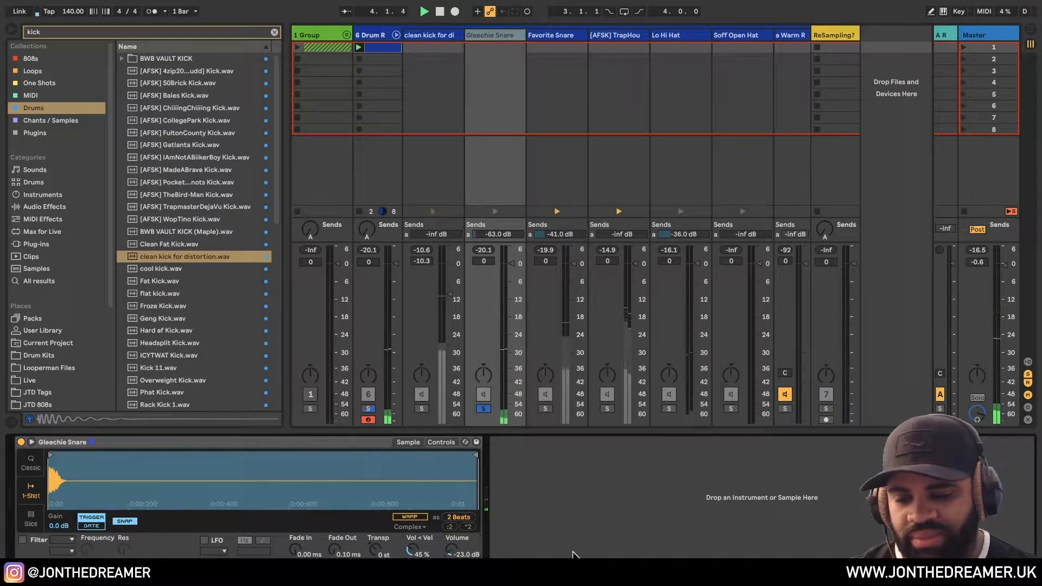
key(Up)
key(Up)
key(Up)
key(Up)
key(Up)
key(Up)
key(Up)
key(Up)
key(Up)
key(Up)
key(Up)
key(Up)
key(Up)
key(Up)
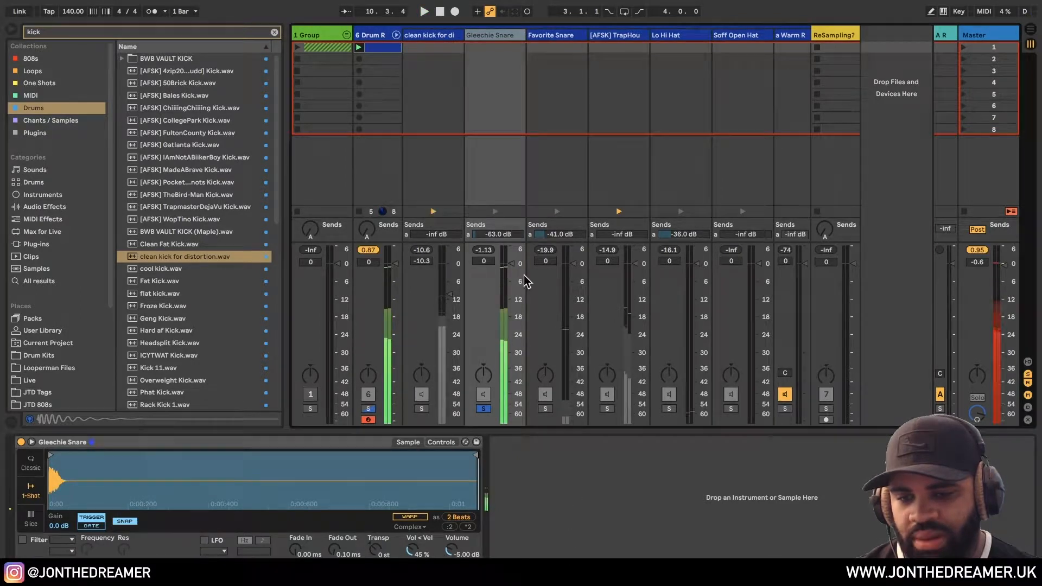
Set the Gleechie Snare's sample volume to -4 dB and bring its mixer fader to -4.0 dB
drag(512, 265, 512, 288)
key(space)
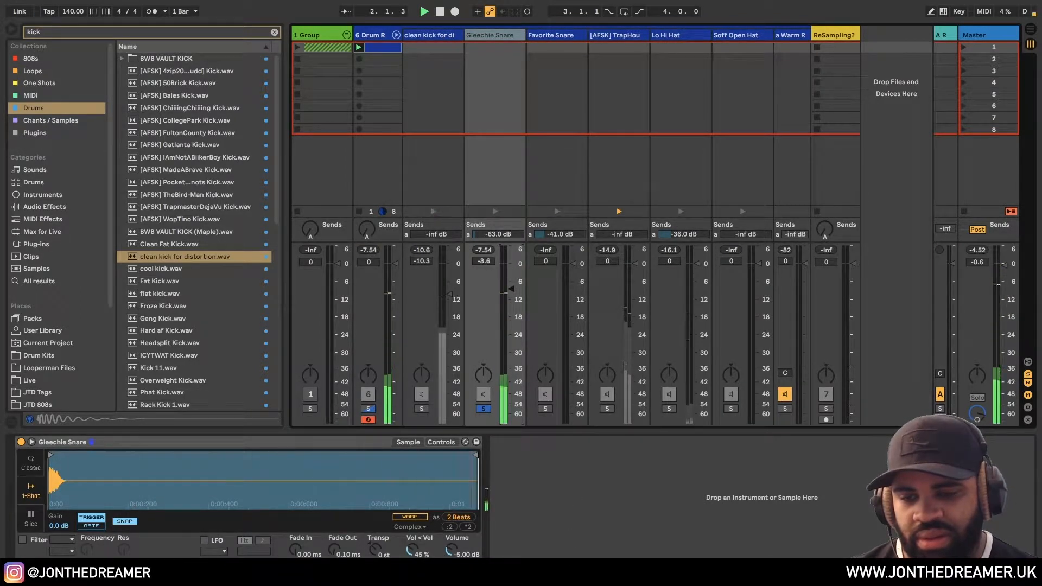
key(space)
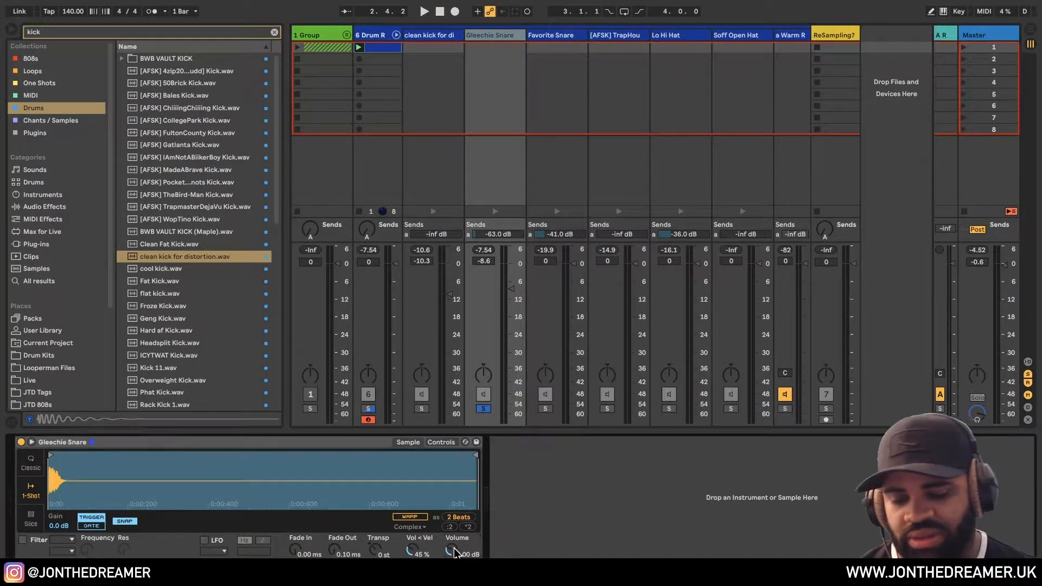
key(space)
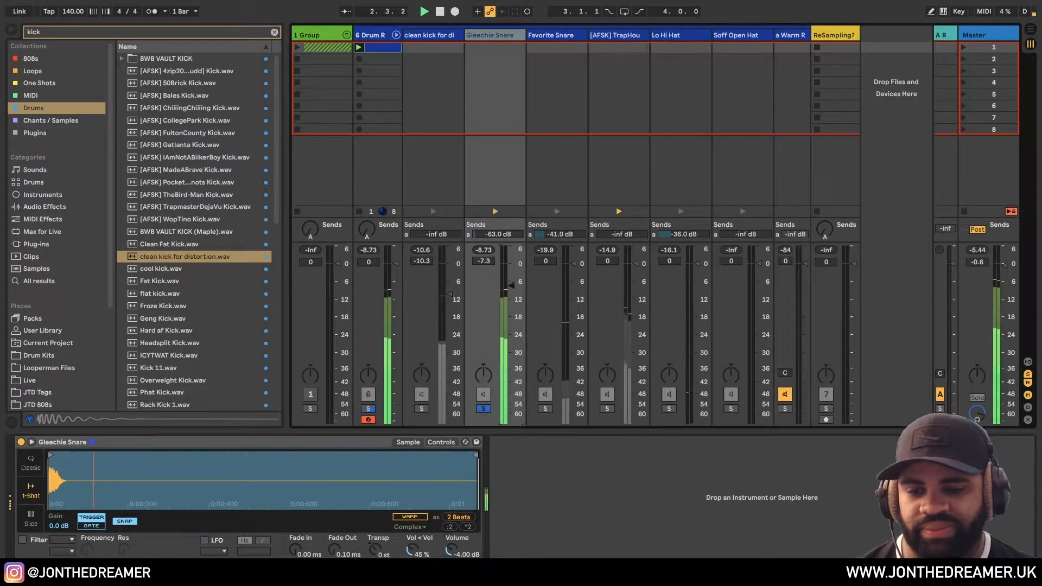
mouse_move(511, 274)
mouse_down()
mouse_move(510, 317)
mouse_move(511, 265)
mouse_up()
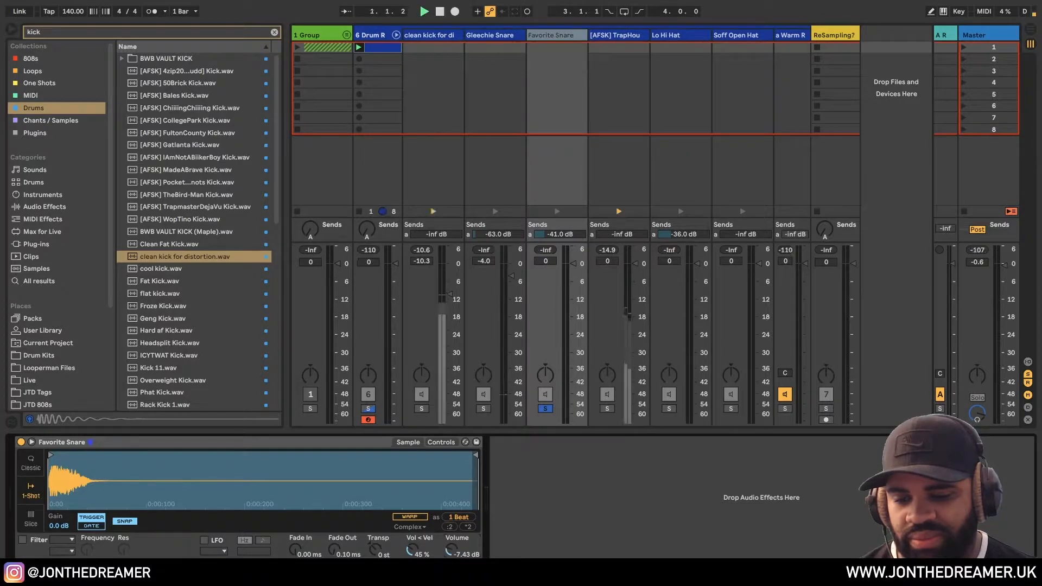
Raise the soloed Favorite Snare's sample volume to -4.57 dB and lower its mixer fader to -2.0 dB
drag(450, 554, 449, 548)
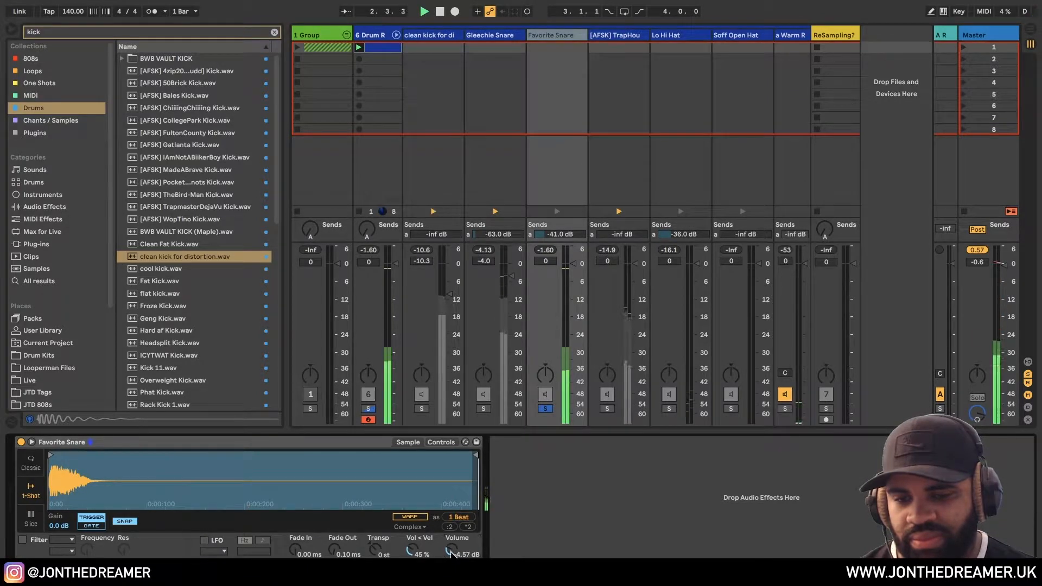
key(space)
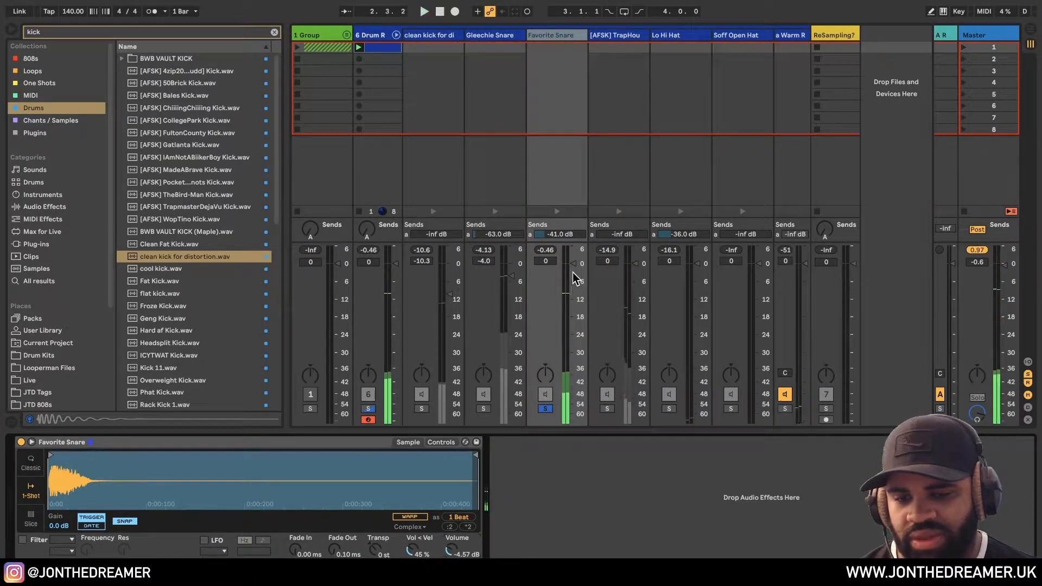
drag(573, 266, 573, 272)
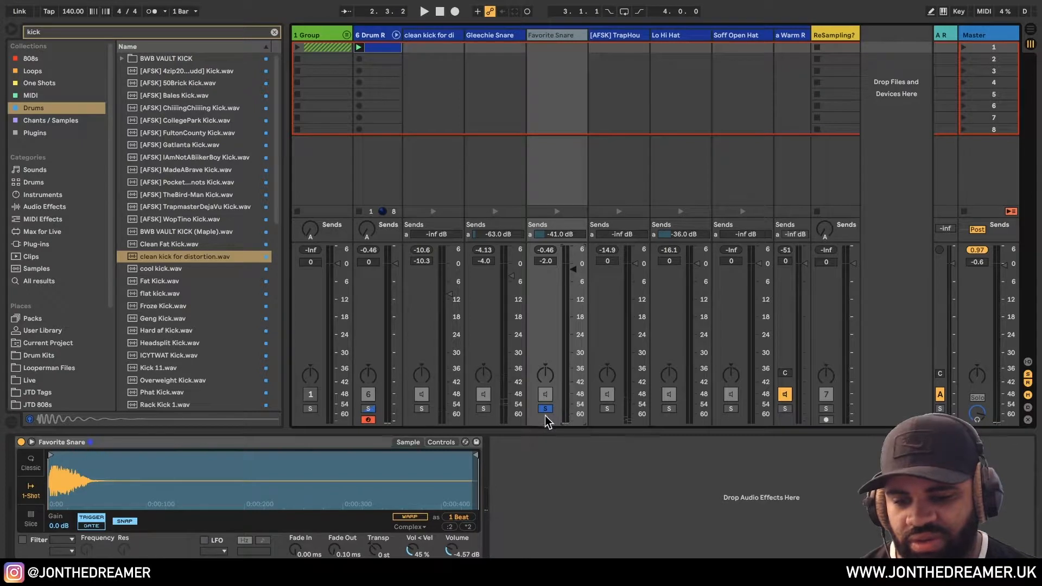
Solo the TrapHouse Hat chain and raise its sample volume to -2.86 dB during playback
click(607, 409)
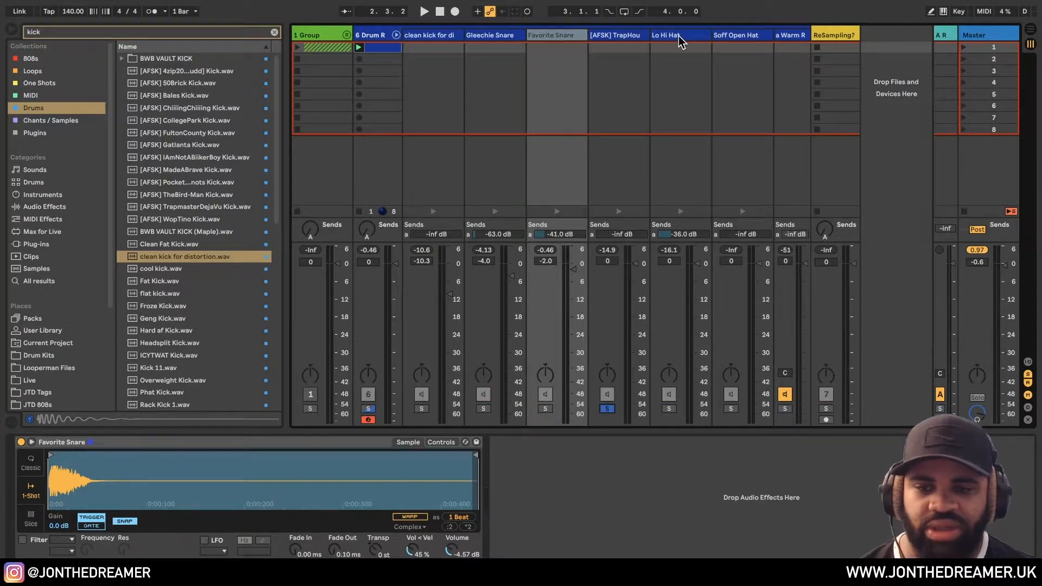
key(space)
click(627, 36)
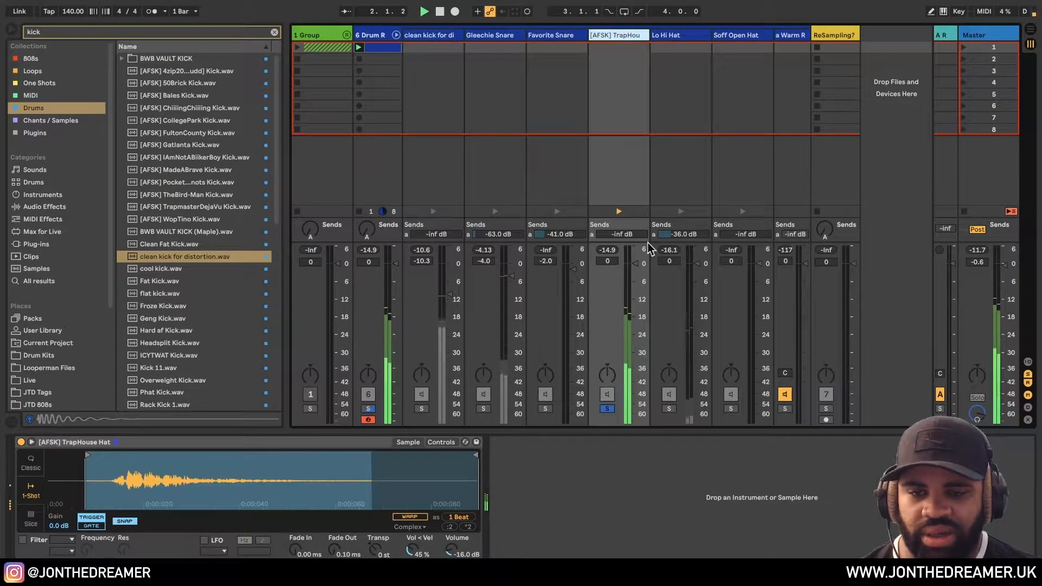
drag(451, 550, 451, 530)
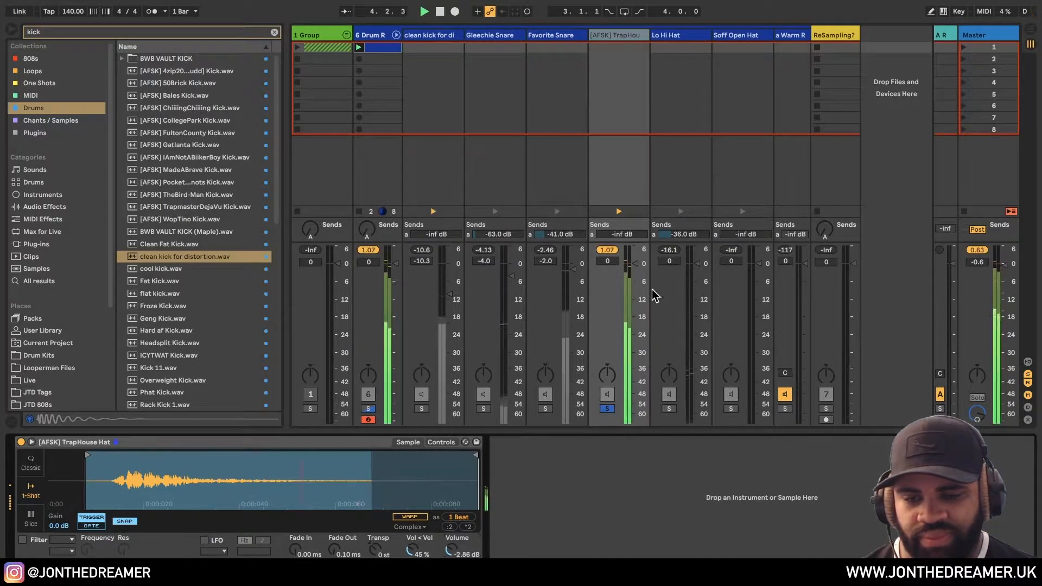
Set the TrapHouse Hat's sample volume to -1.14 dB and lower its mixer fader to -4.6 dB
drag(635, 264, 634, 268)
key(space)
key(space)
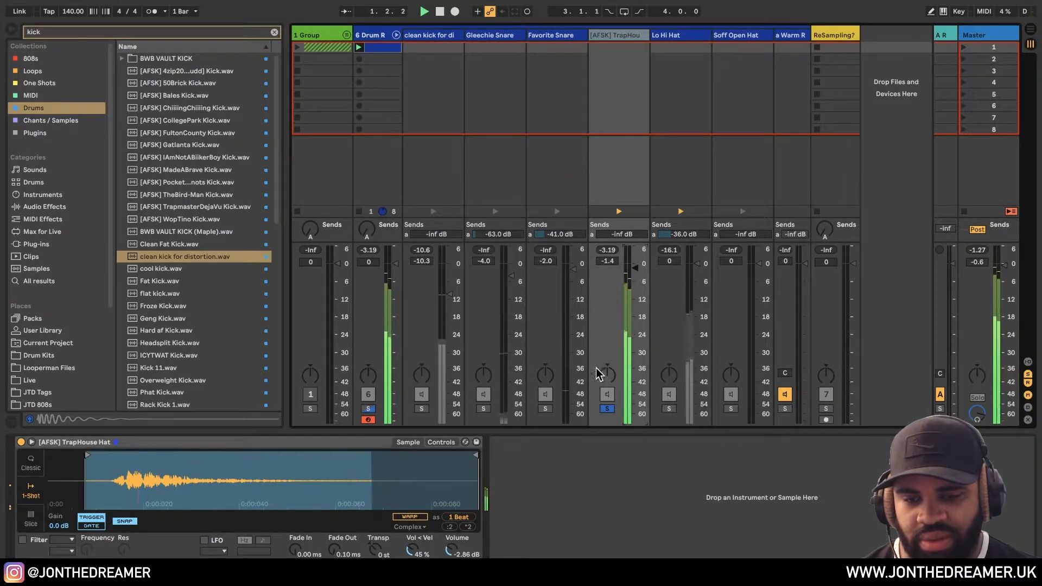
drag(451, 550, 451, 547)
drag(635, 268, 635, 278)
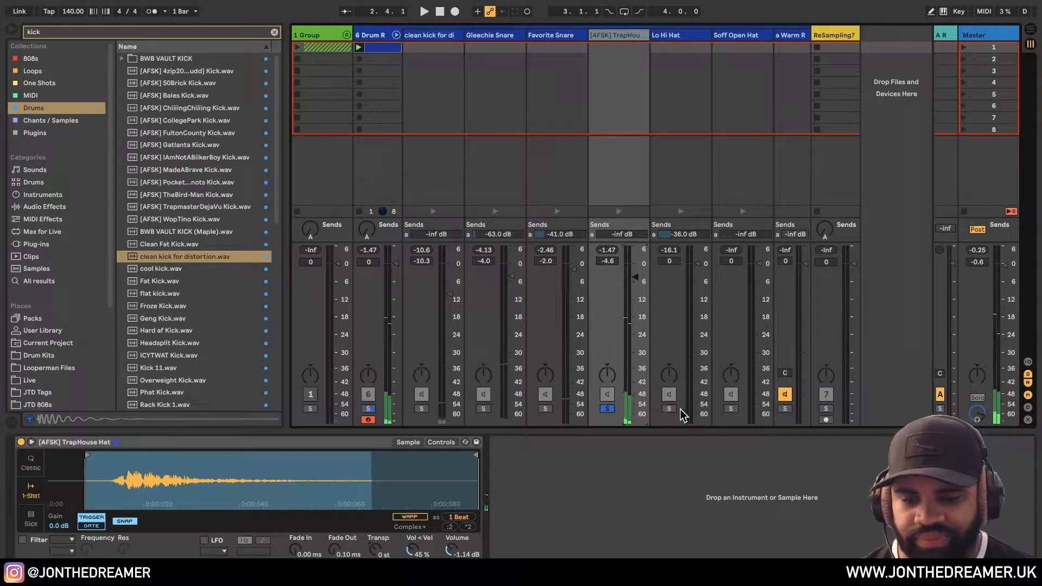
Solo the Lo Hi Hat chain, raise its sample volume to 2.29 dB and lower its mixer fader to -6.0 dB
click(607, 409)
click(671, 408)
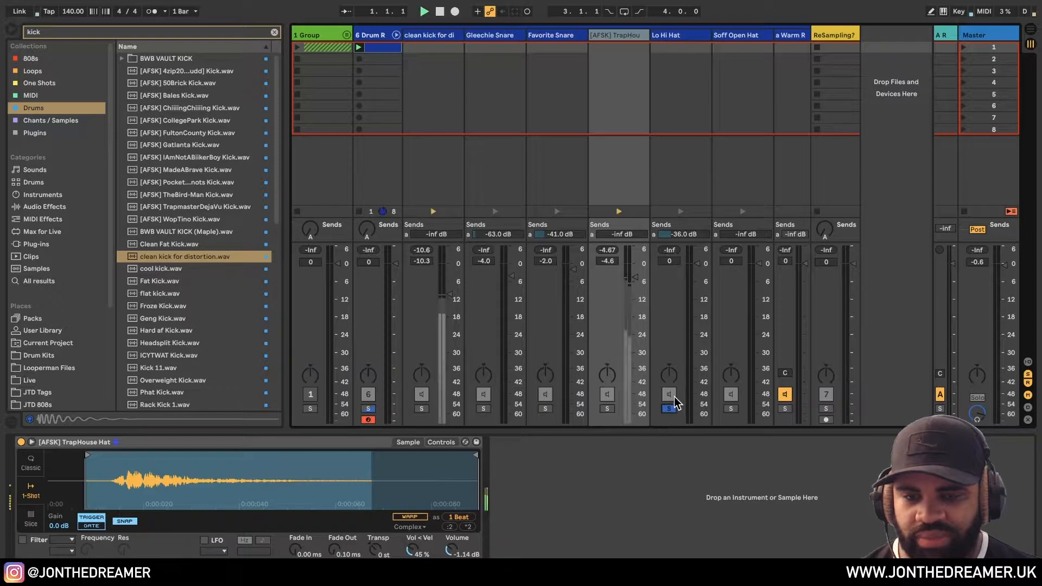
click(668, 33)
drag(451, 550, 451, 534)
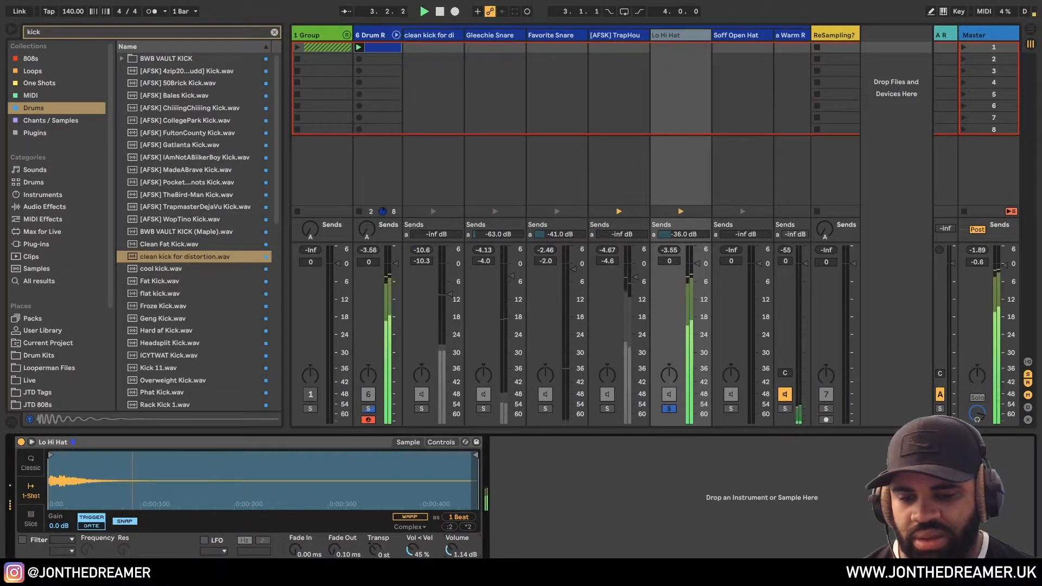
key(space)
key(space)
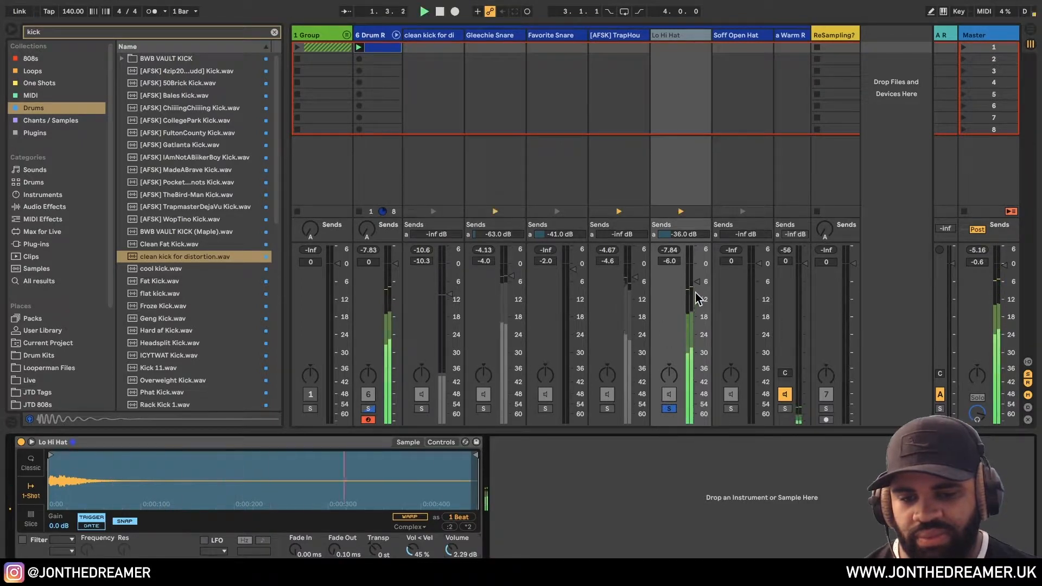
Solo the whole Drum Rack and, during playback, lower the TrapHouse Hat's fader to -16.4 dB and the Gleechie Snare's to -7.5 dB
click(369, 409)
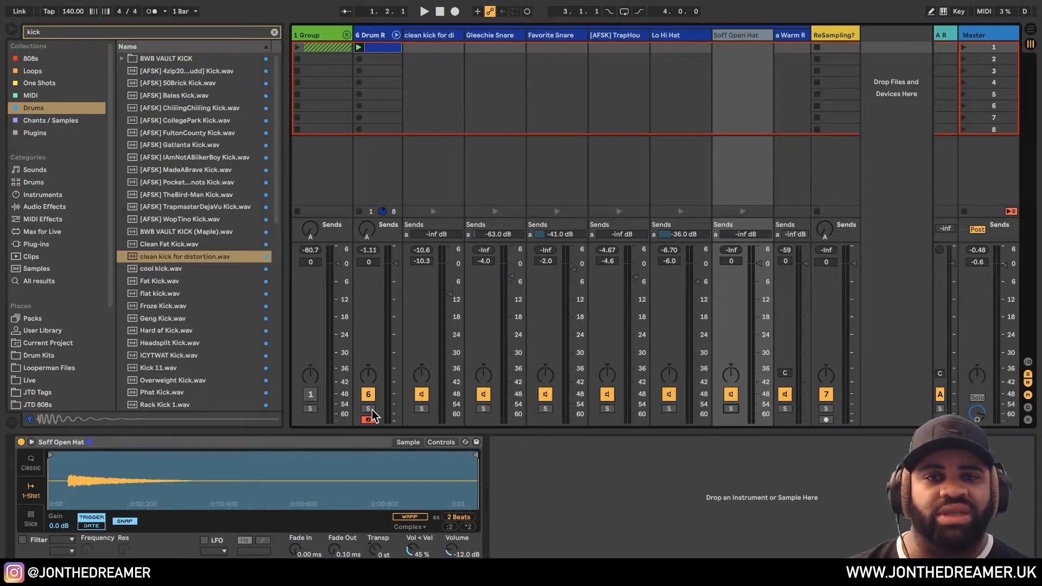
click(372, 409)
key(space)
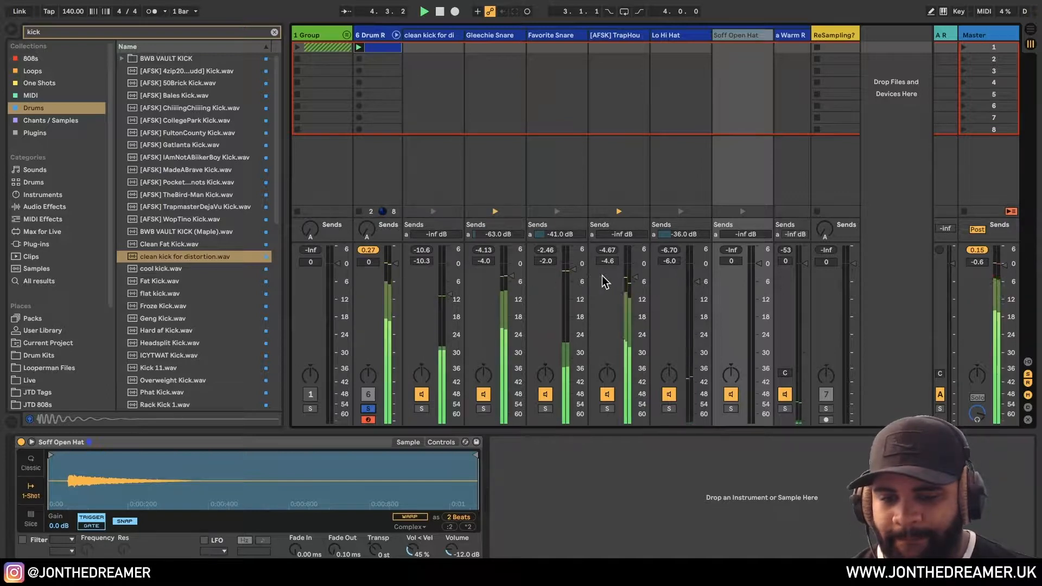
drag(602, 279, 604, 315)
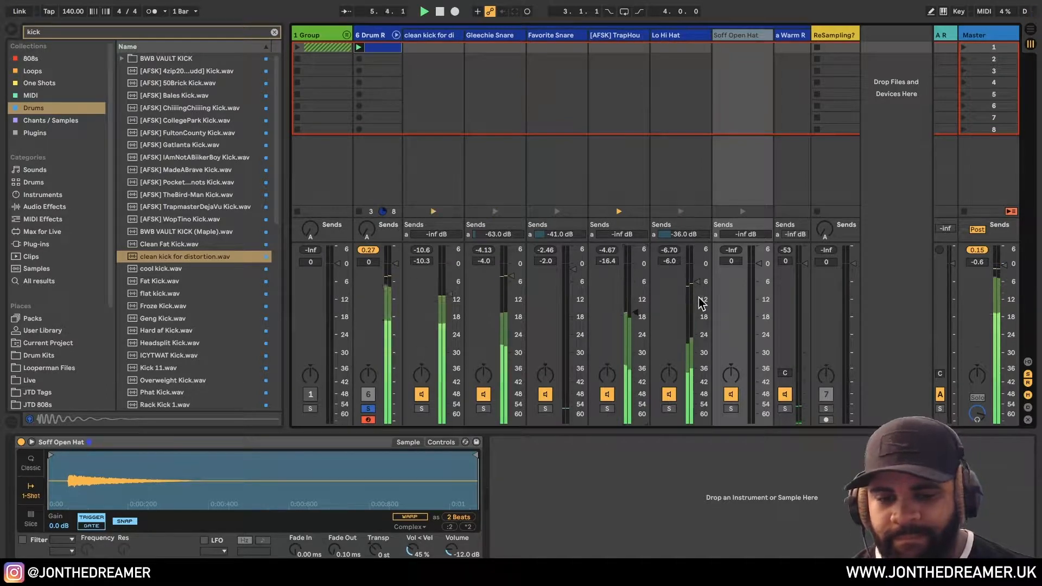
key(space)
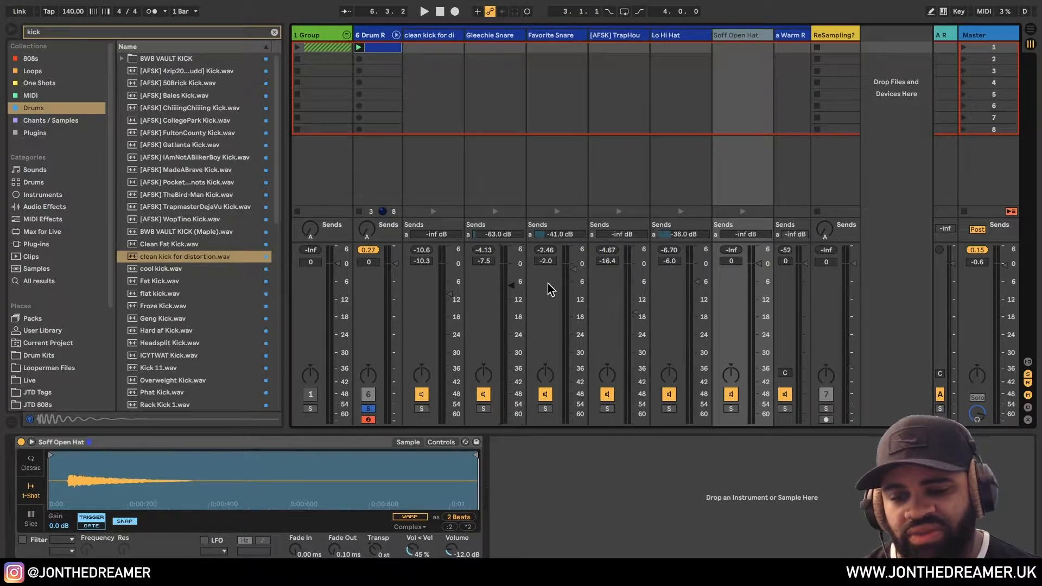
Raise the clean kick's fader to -3.1 dB and lower the Favorite Snare's to -18.1 dB and the Lo Hi Hat's to -21.4 dB
key(space)
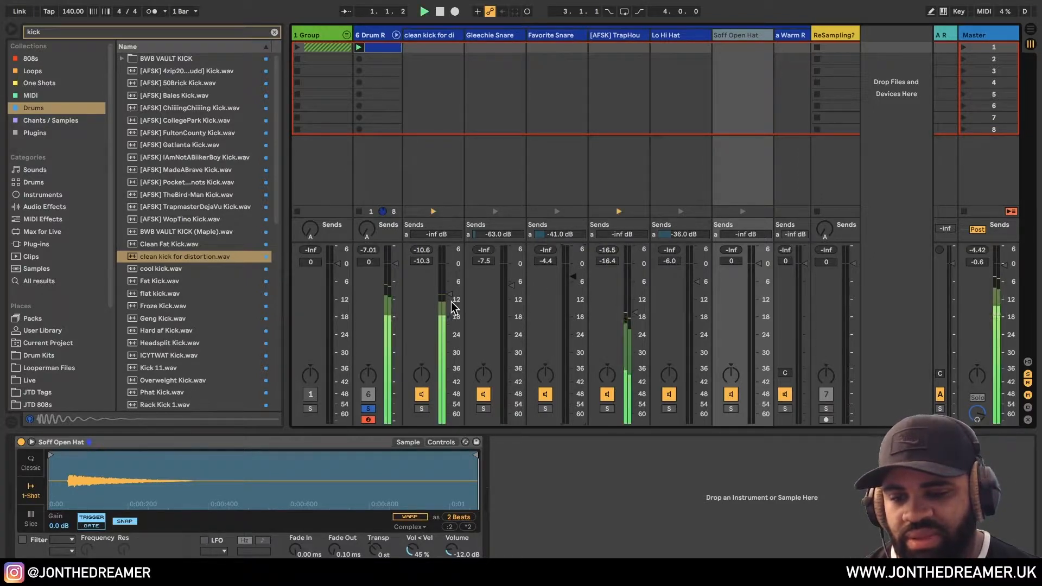
drag(450, 275, 449, 273)
drag(574, 277, 574, 288)
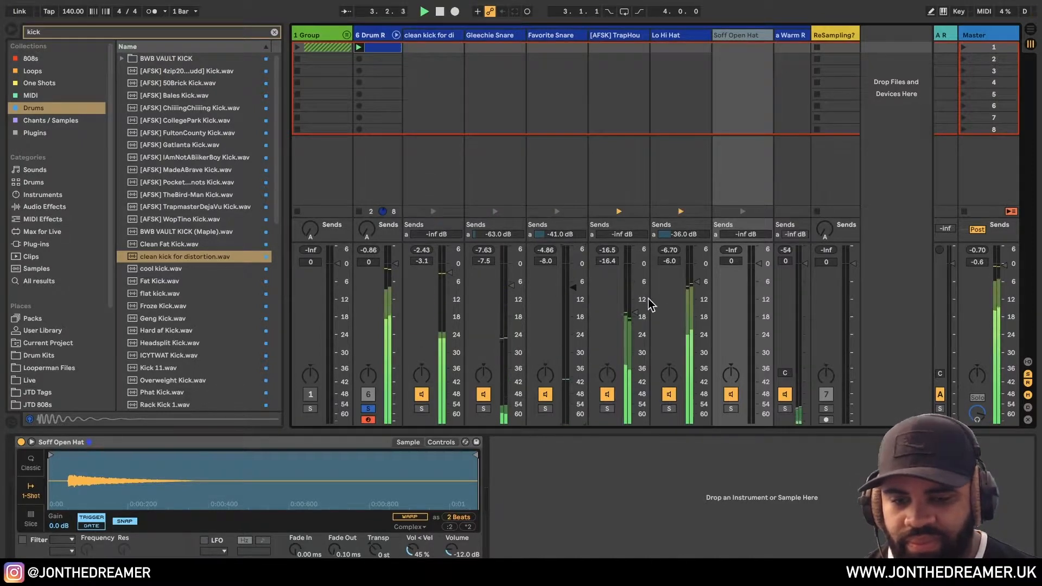
drag(688, 293, 689, 338)
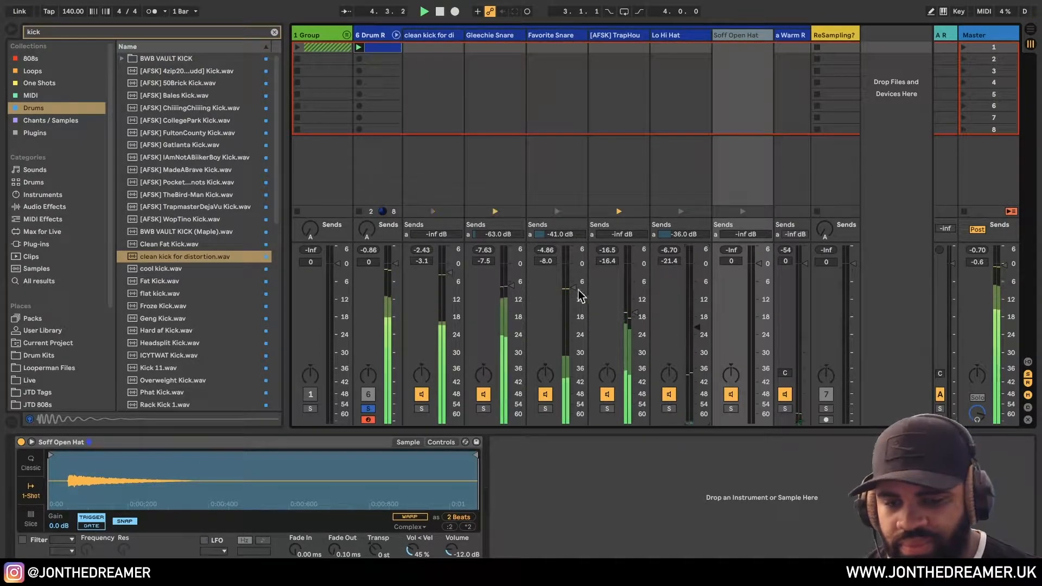
drag(575, 288, 574, 318)
Set the Gleechie Snare's fader to -4.0 dB and send to -48.0 dB, the TrapHouse Hat's fader to -21.0 dB and the Lo Hi Hat's to -19.9 dB
drag(510, 285, 510, 276)
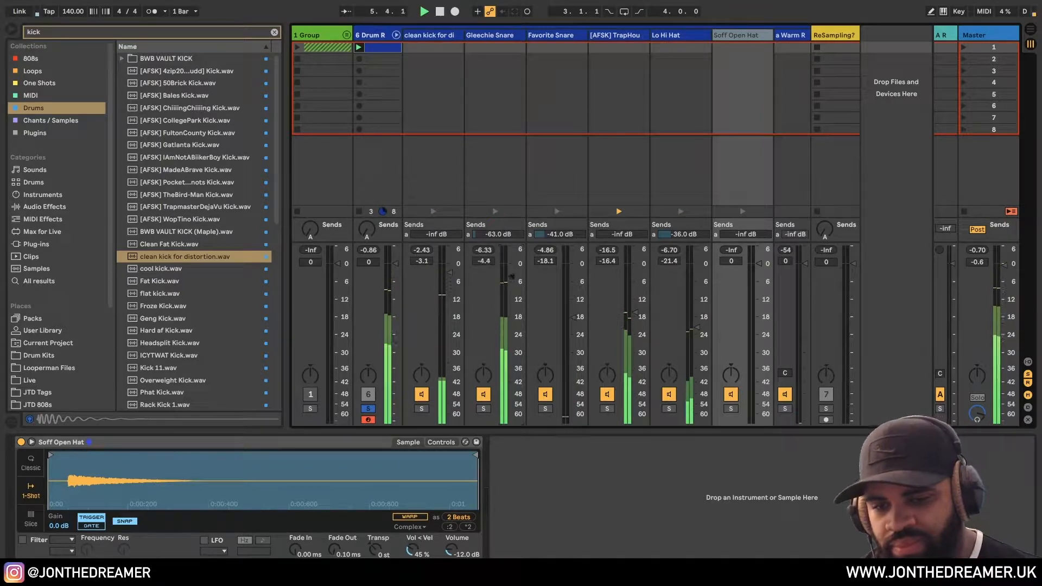
mouse_move(498, 235)
mouse_down()
mouse_move(498, 223)
mouse_move(503, 240)
mouse_up()
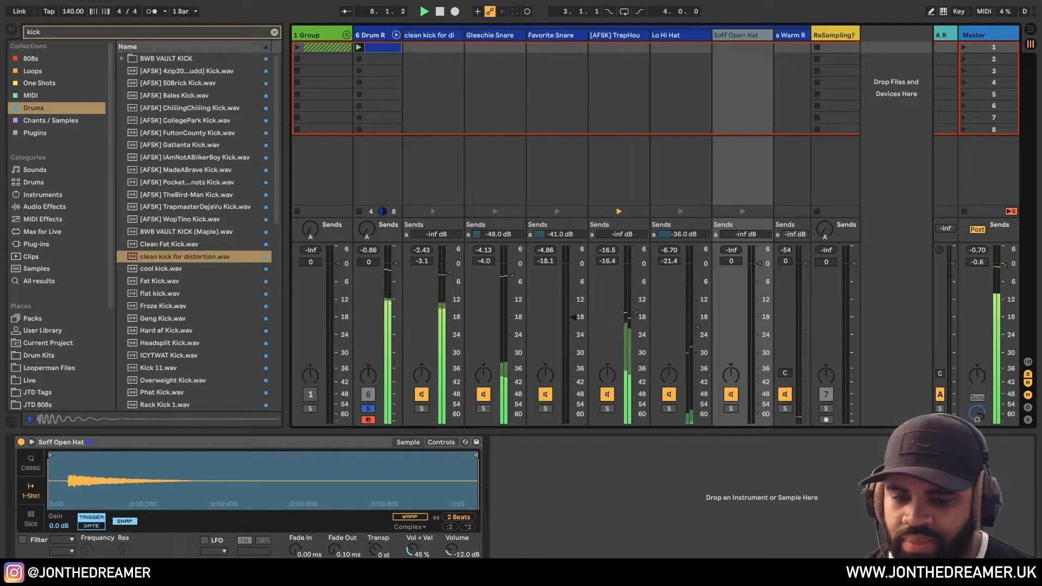
drag(636, 319, 681, 335)
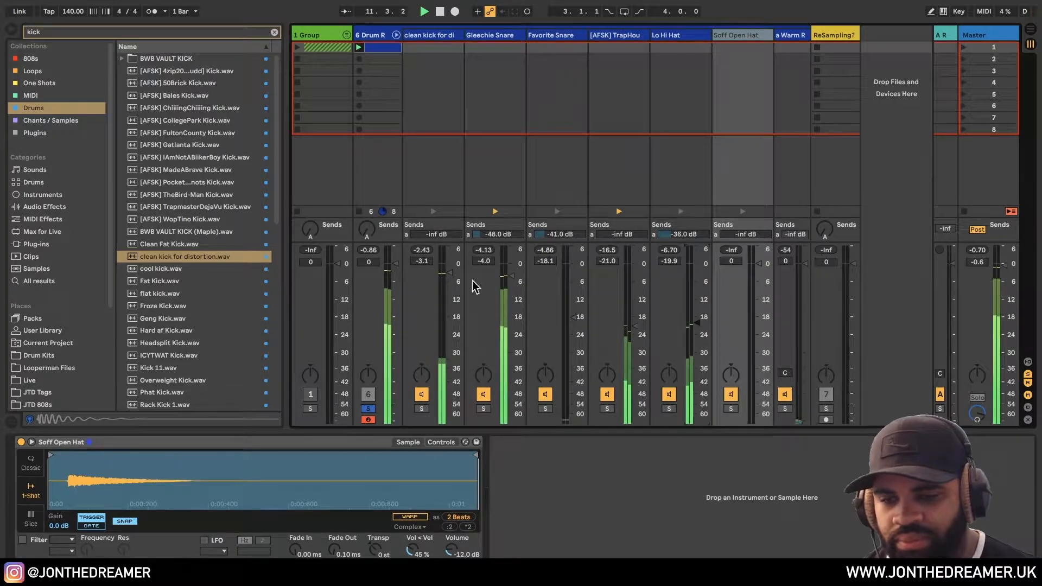
key(space)
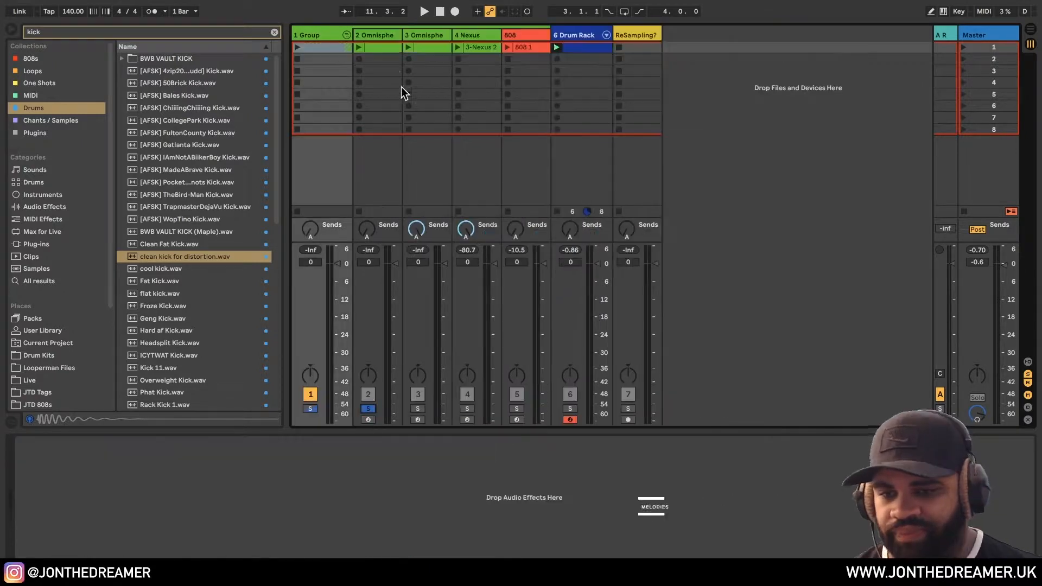
Launch the clip on the first Omnisphere track and raise its Omnisphere master volume to 7.35 dB
click(385, 33)
click(359, 47)
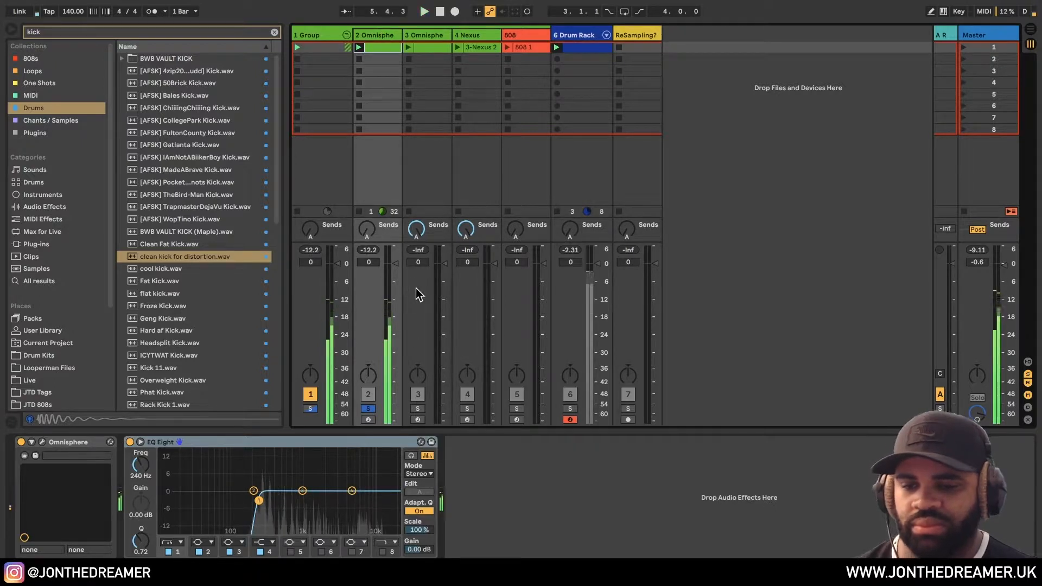
key(space)
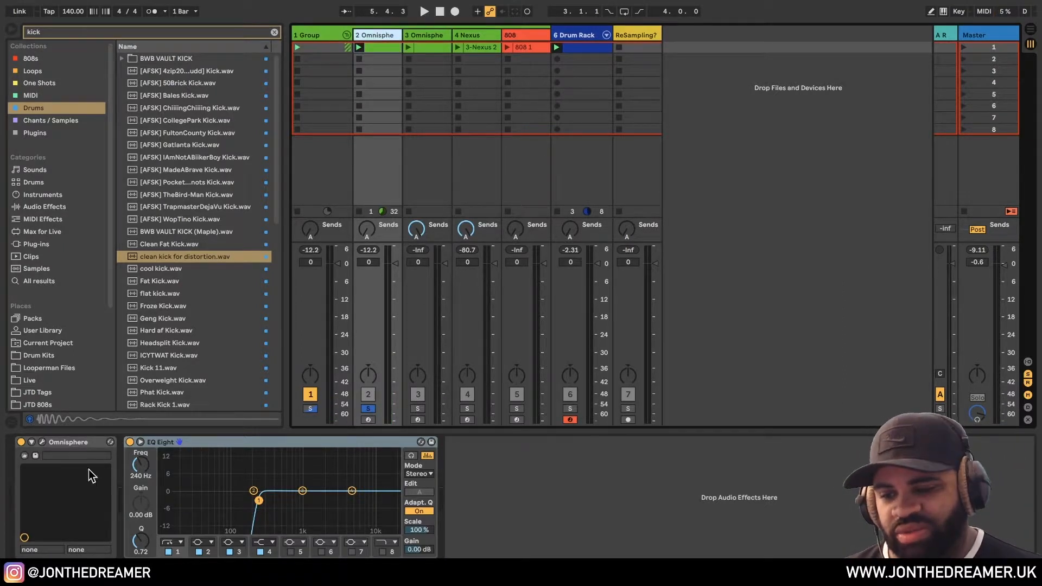
click(42, 441)
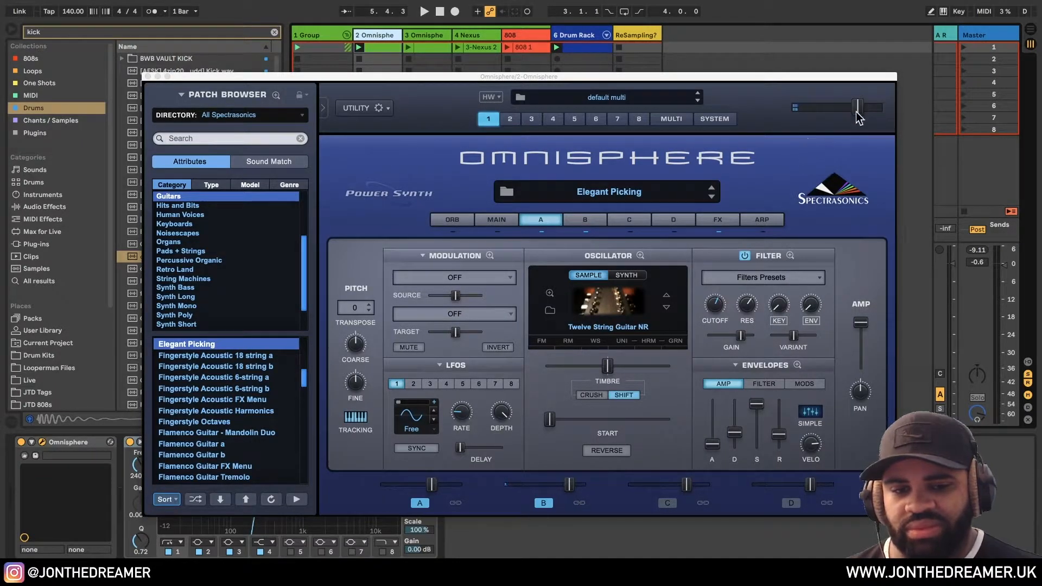
drag(860, 108, 864, 111)
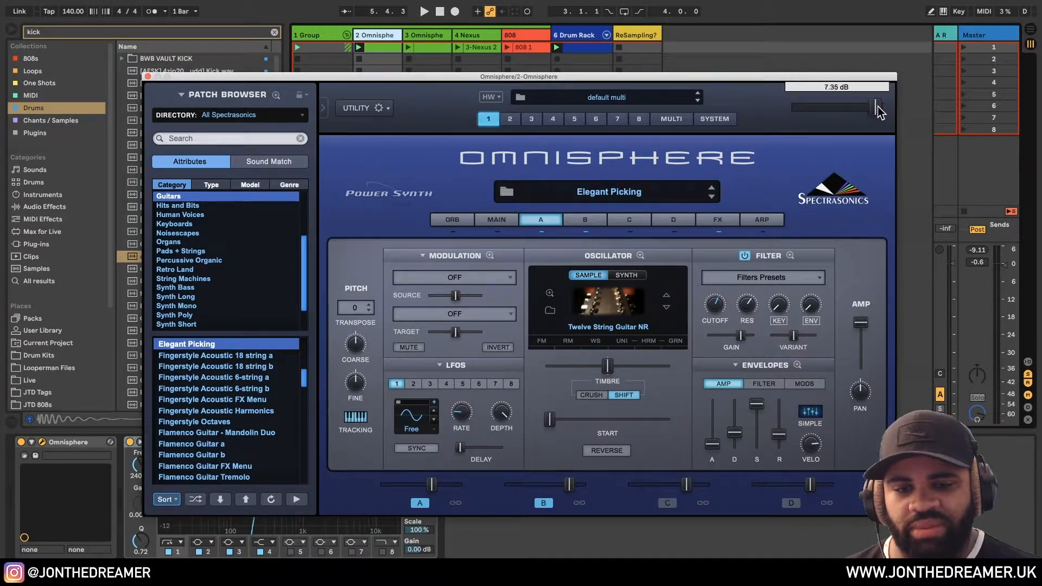
drag(412, 76, 727, 34)
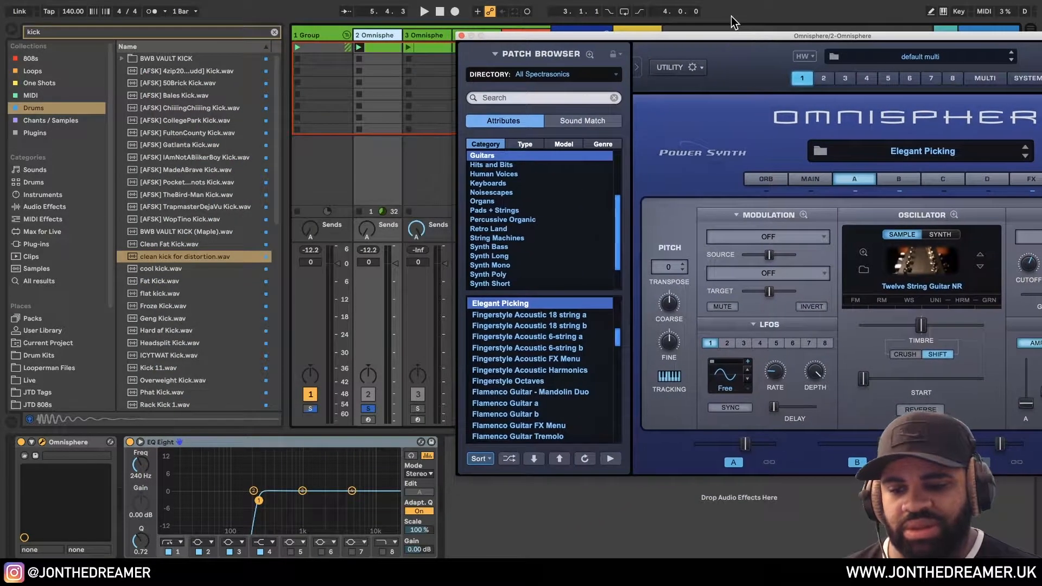
Play the first Omnisphere track and lower its mixer fader to -10.0 dB
key(space)
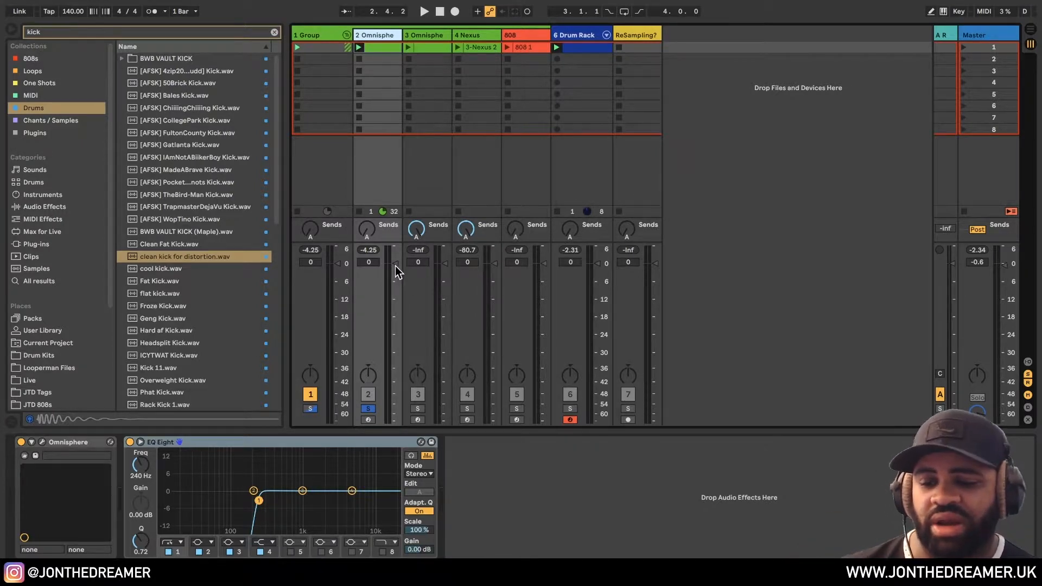
drag(395, 266, 395, 293)
key(space)
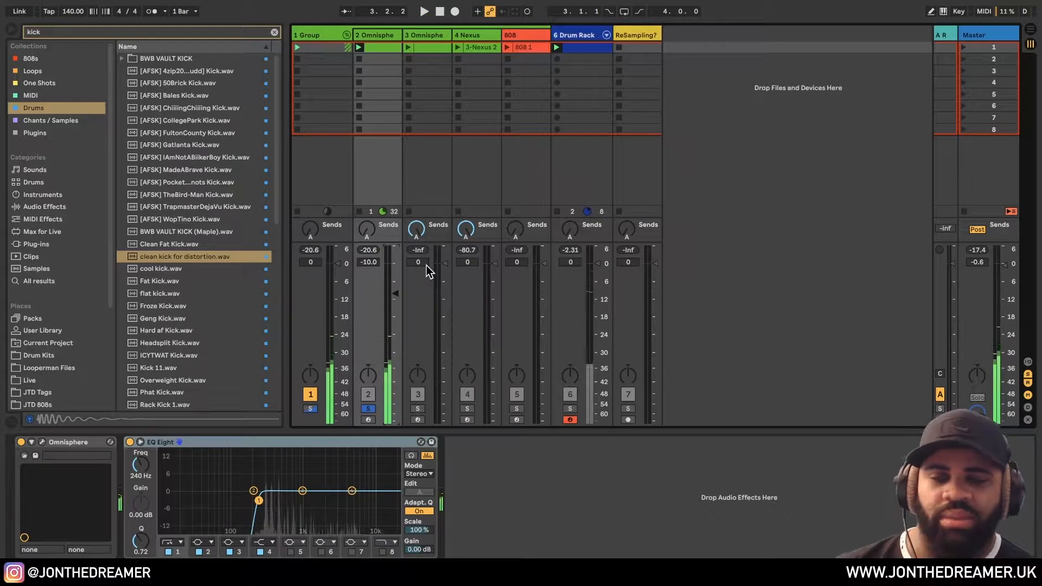
Solo the second Omnisphere track, launch its clip and raise the Trilian patch volume to -1.47 dB
click(417, 409)
click(409, 48)
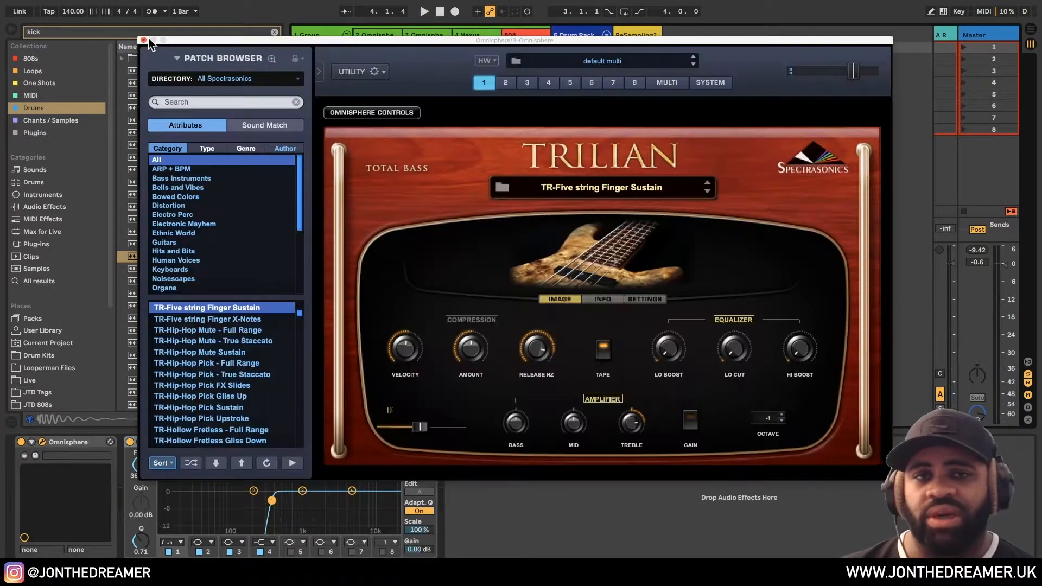
click(659, 174)
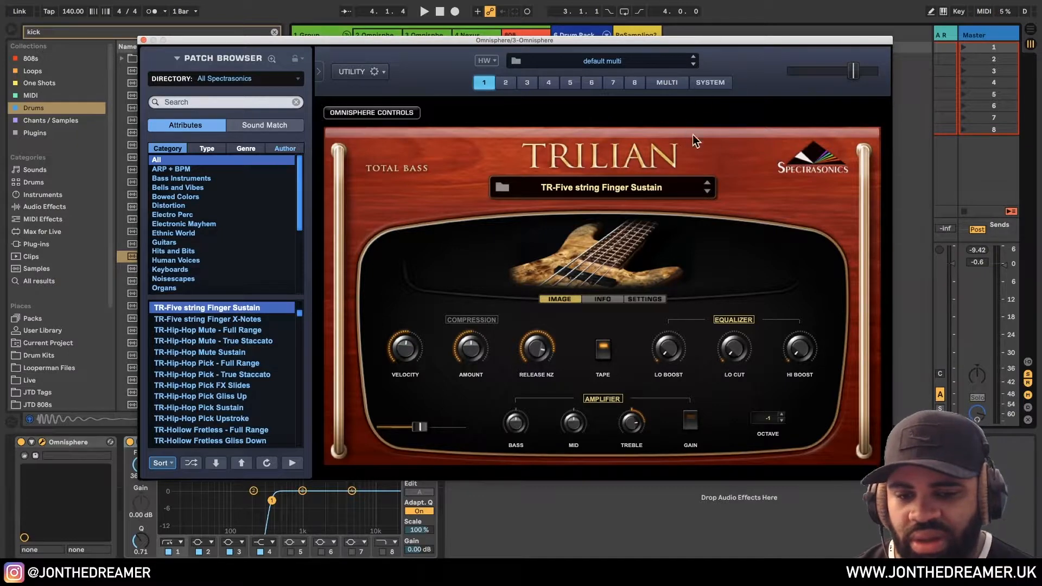
drag(421, 427, 428, 430)
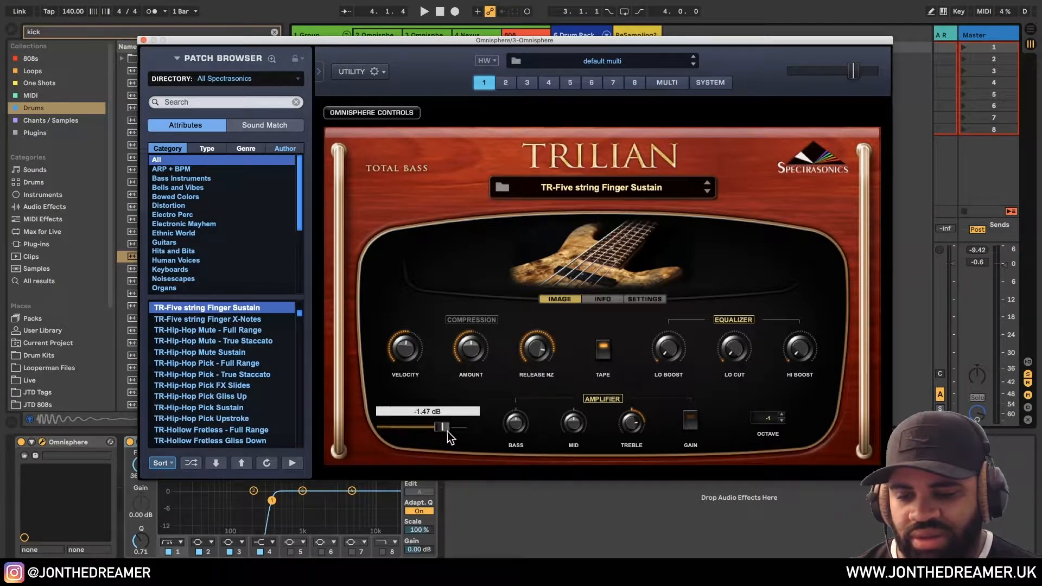
drag(264, 41, 701, 37)
key(space)
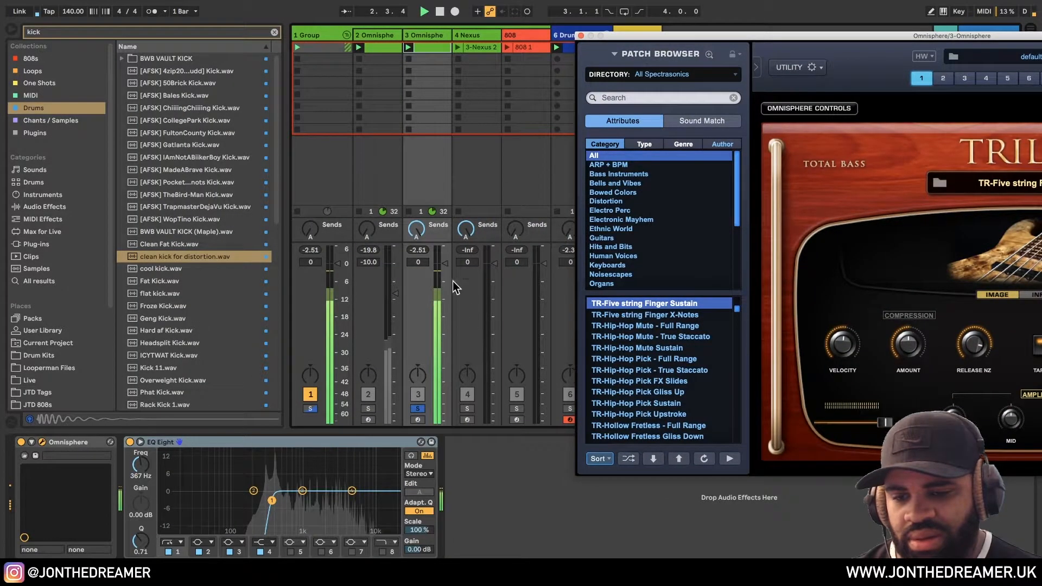
Lower the second Omnisphere track's mixer fader to -9.2 dB and close its plugin window
key(space)
drag(448, 272, 445, 290)
click(581, 36)
key(space)
right_click(446, 283)
click(445, 278)
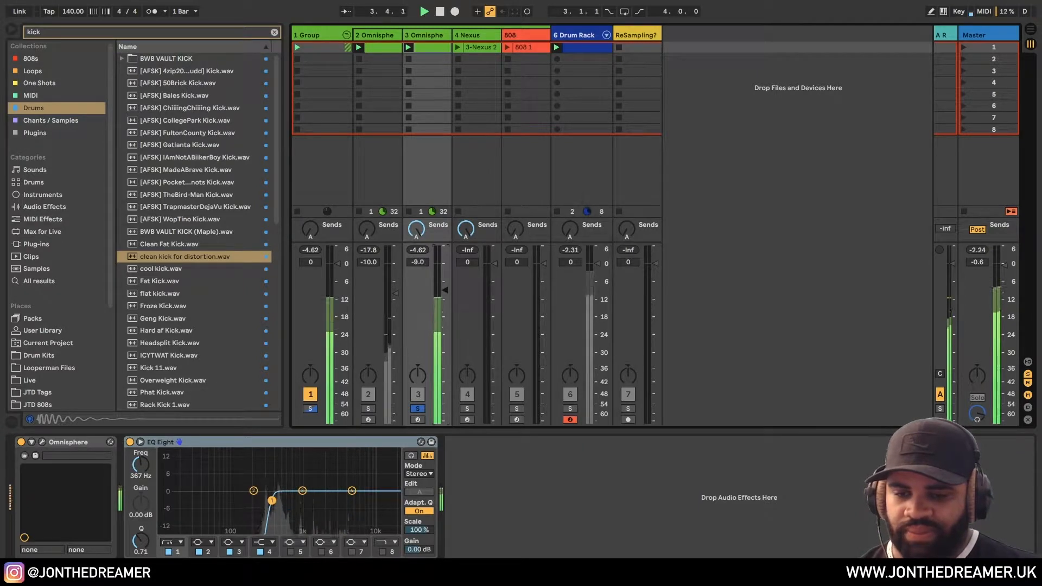
Switch the solo from the second Omnisphere track to the Nexus track and launch the Nexus clip
click(418, 409)
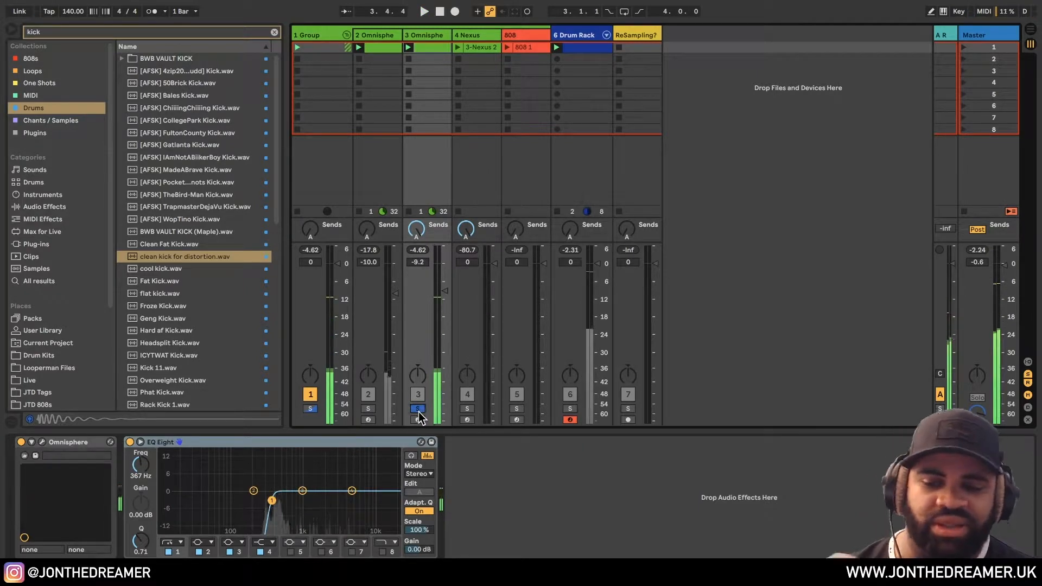
click(467, 408)
click(456, 47)
click(457, 48)
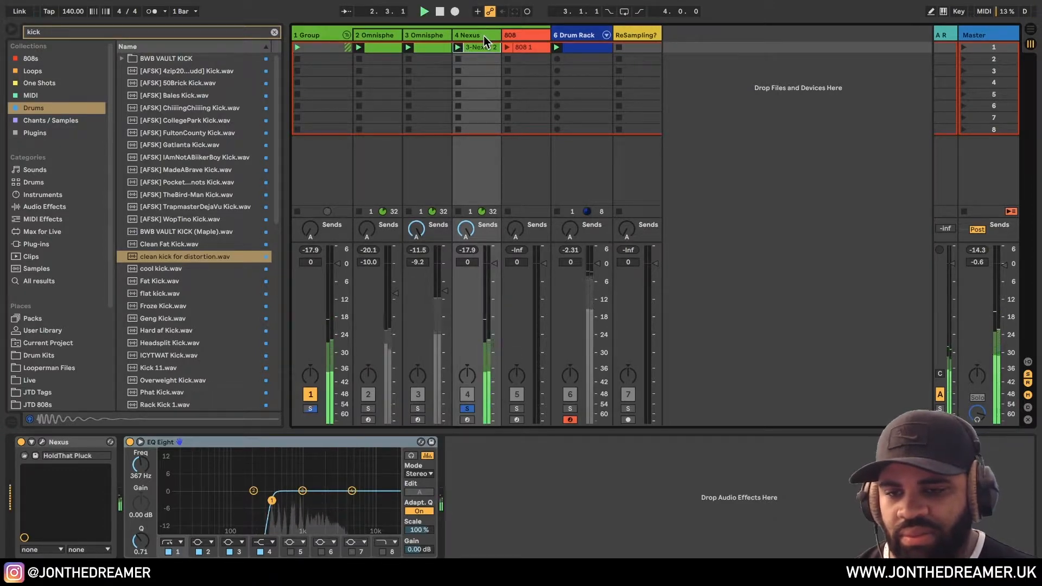
Open the Nexus plugin and raise its output volume to 125 during playback
click(42, 442)
key(space)
drag(676, 261, 676, 246)
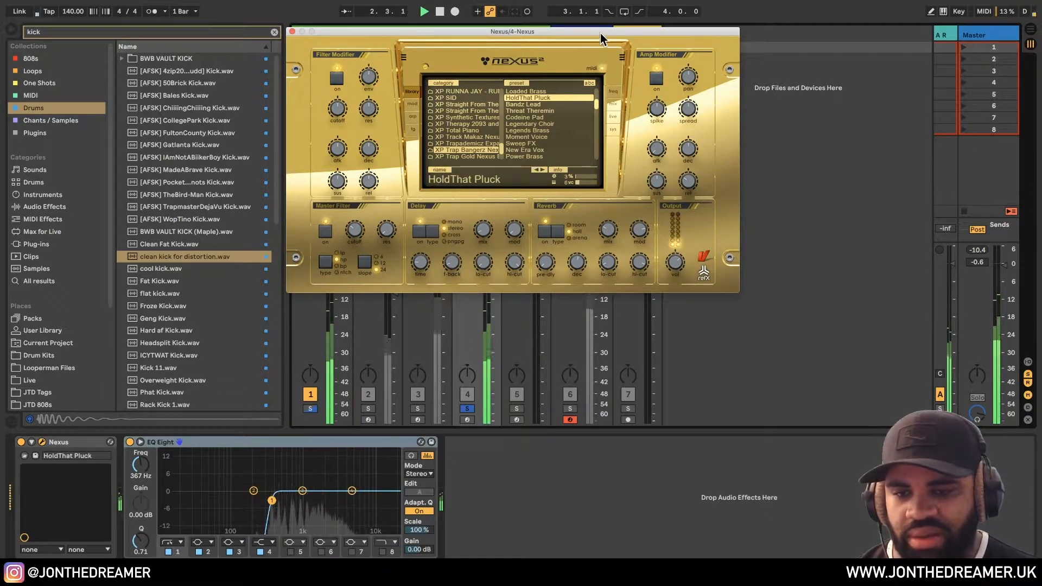
drag(600, 32, 845, 4)
drag(920, 235, 921, 216)
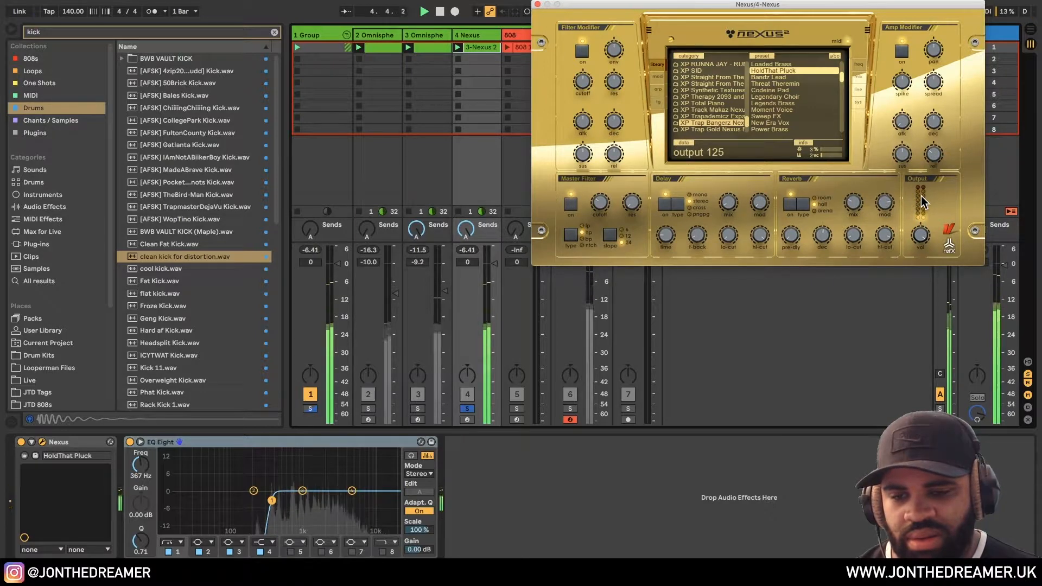
Close the Nexus plugin window and lower the Nexus track's mixer fader to -8.5 dB
click(537, 4)
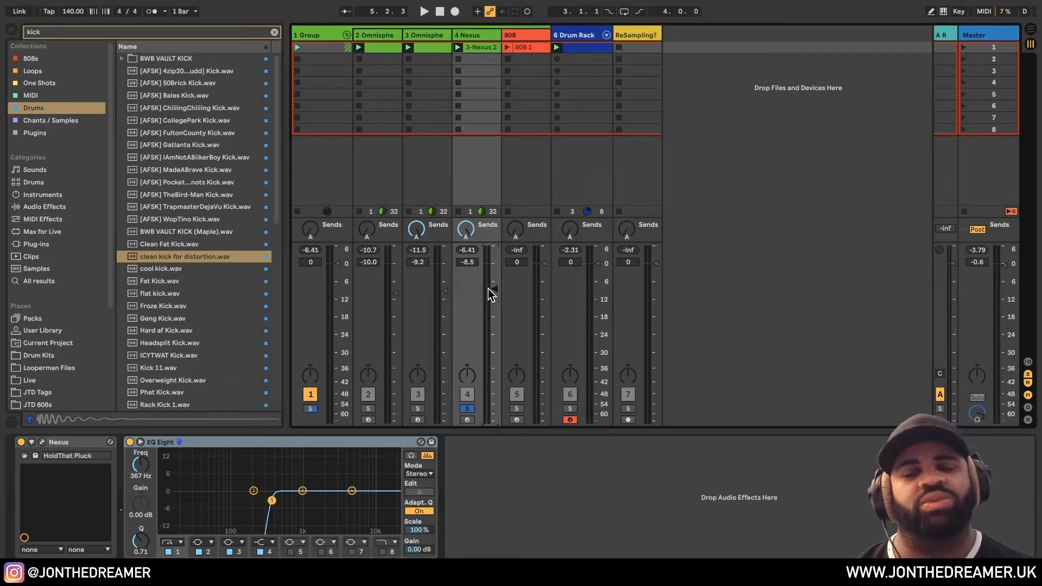
Switch the solo from the Nexus track to the 808 track, and play the 808 clip briefly
click(470, 410)
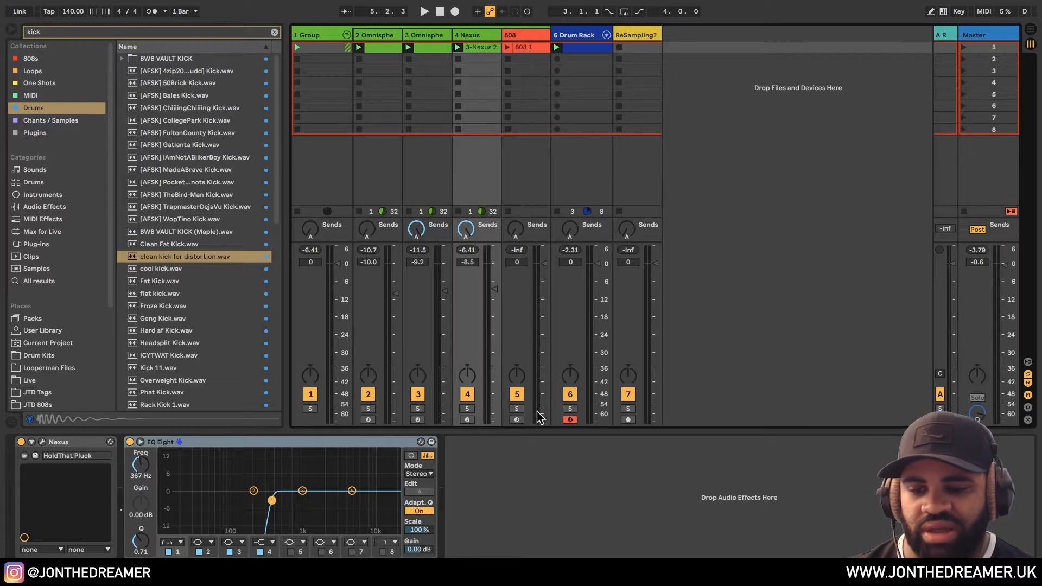
click(516, 409)
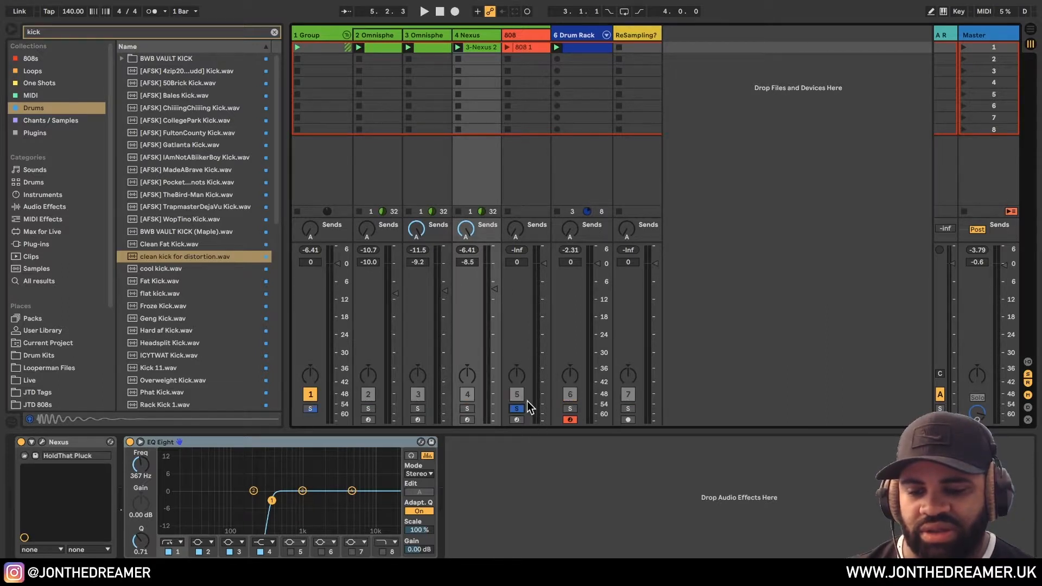
click(508, 46)
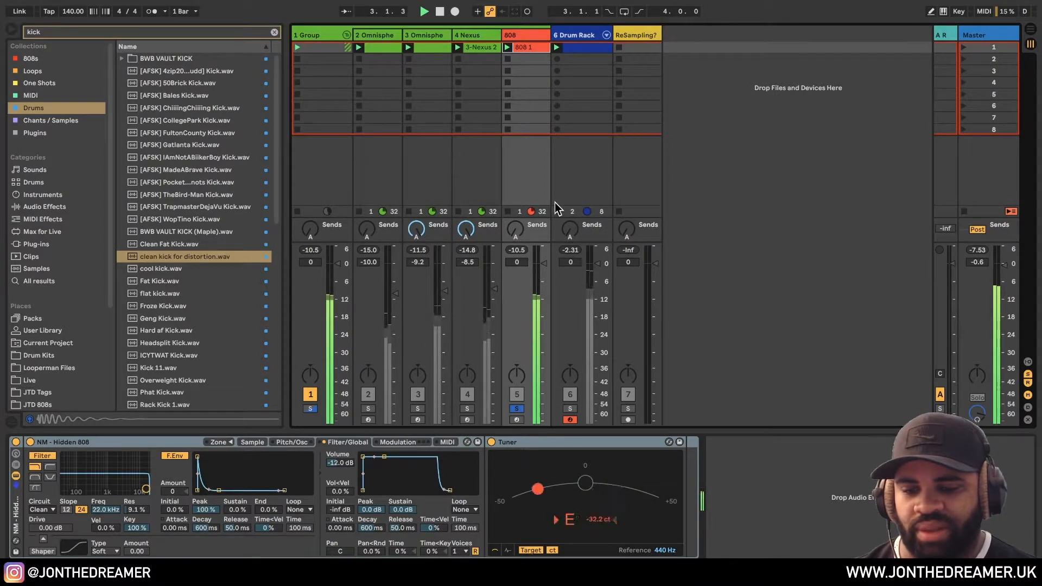
key(space)
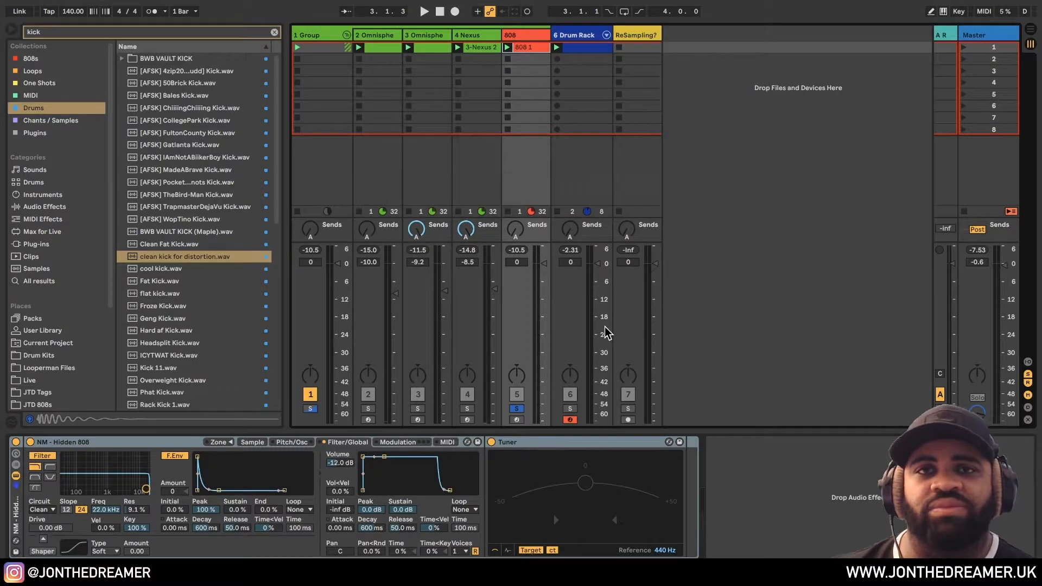
Raise the 808 sampler's global volume to -3.00 dB
click(250, 441)
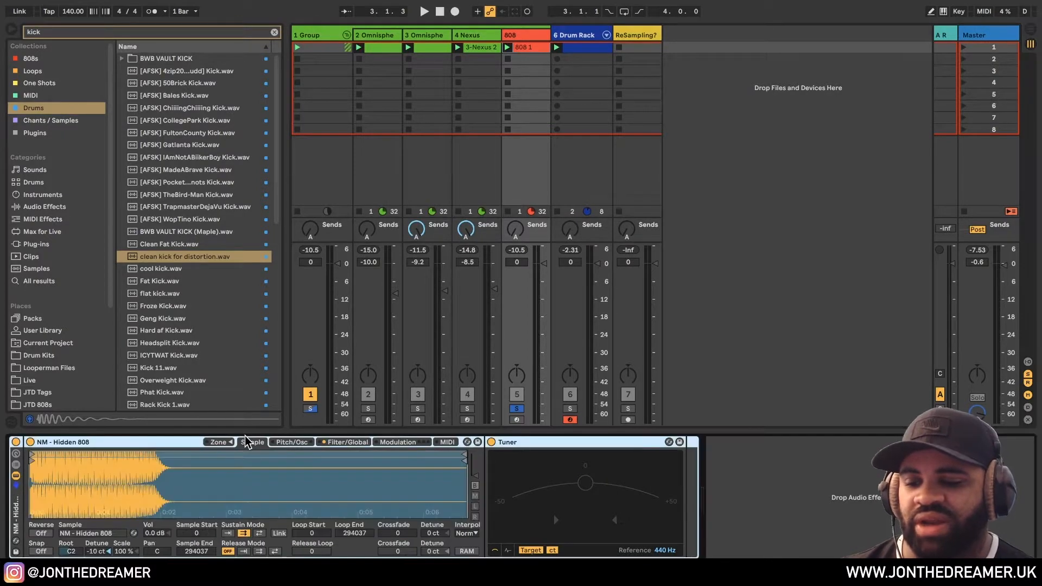
click(327, 442)
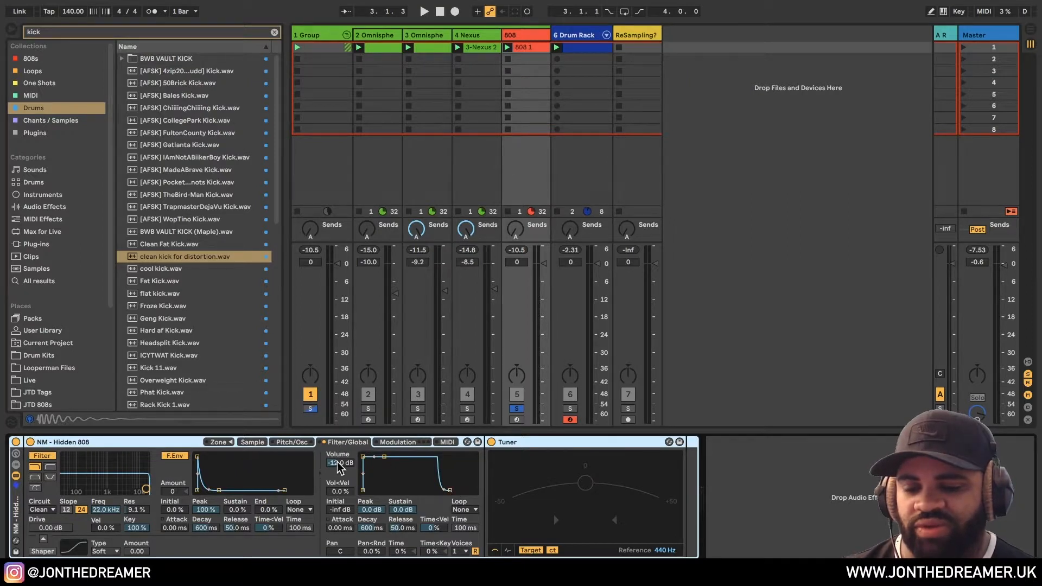
drag(341, 463, 343, 466)
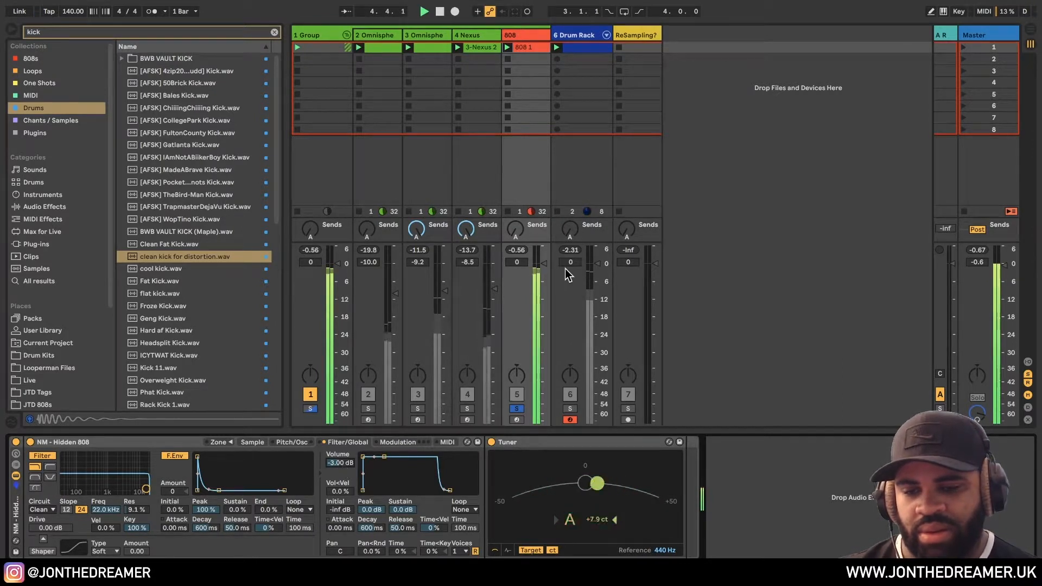
Lower the 808 track's mixer fader to -4.0 dB and remove its solo
drag(544, 264, 544, 275)
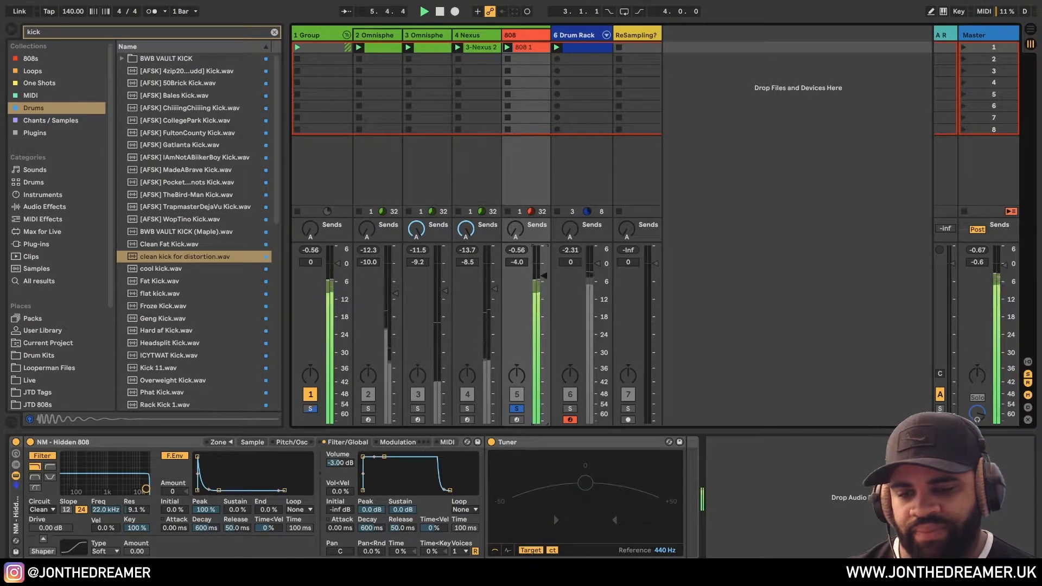
click(518, 409)
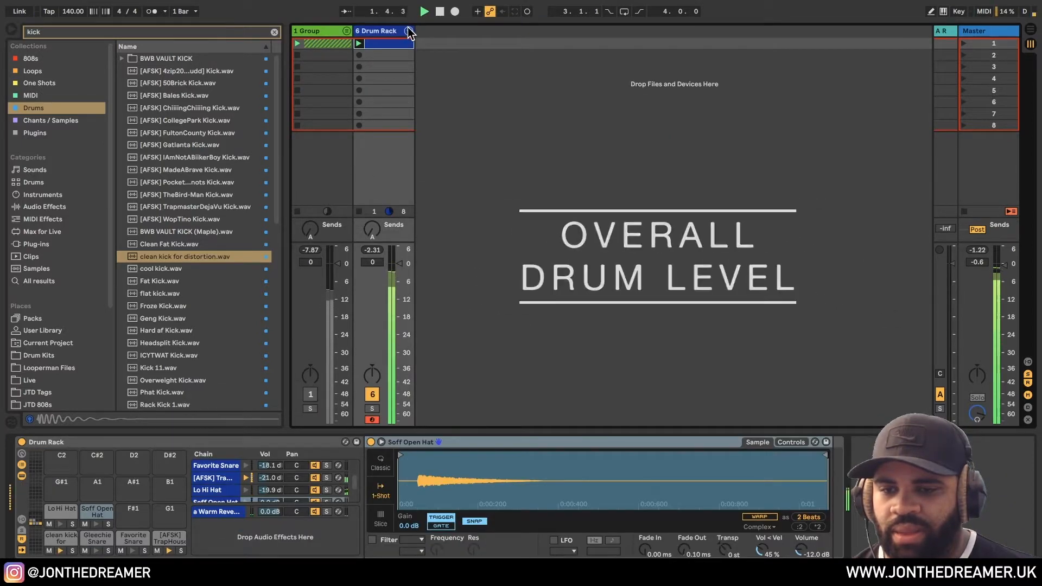
Unfold the Drum Rack's chains in the mixer and adjust the Gleechie Snare chain's fader level during playback
click(408, 31)
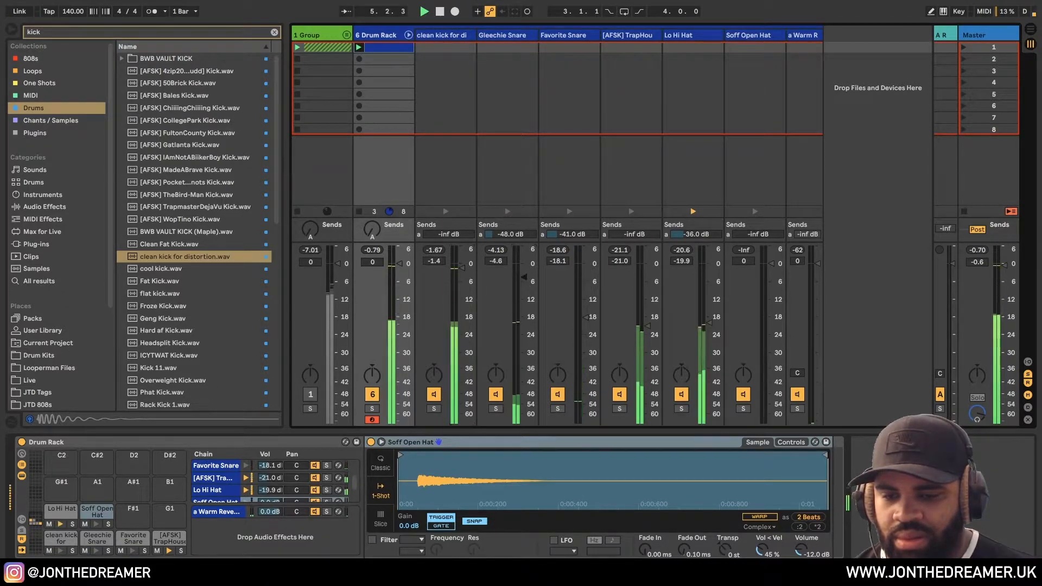
drag(512, 238, 523, 269)
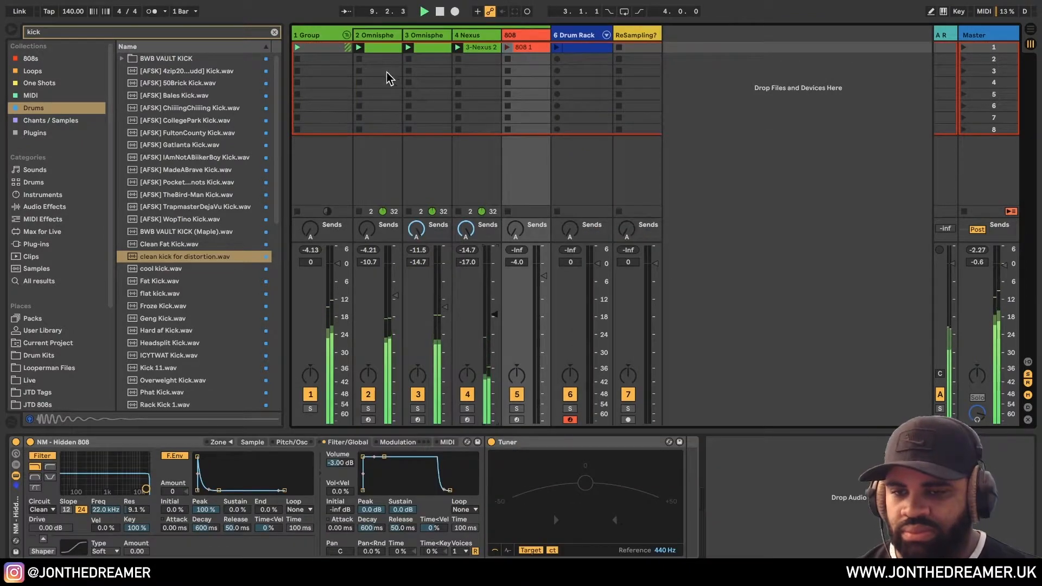
Select both Omnisphere tracks and the Nexus track, and lower their faders together to -14.4, -18.4 and -20.7 dB
shift+click(470, 36)
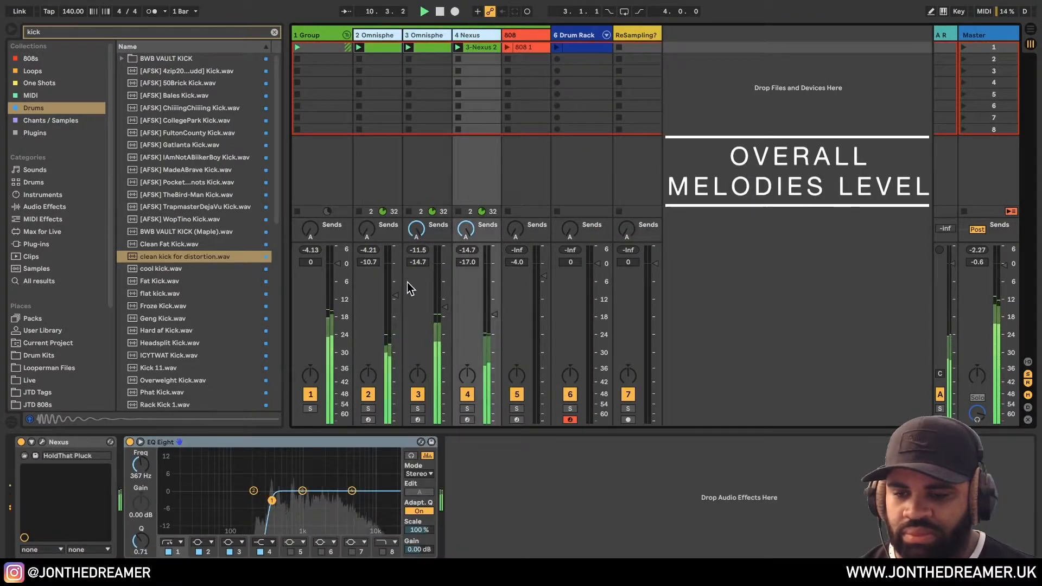
drag(395, 296, 395, 307)
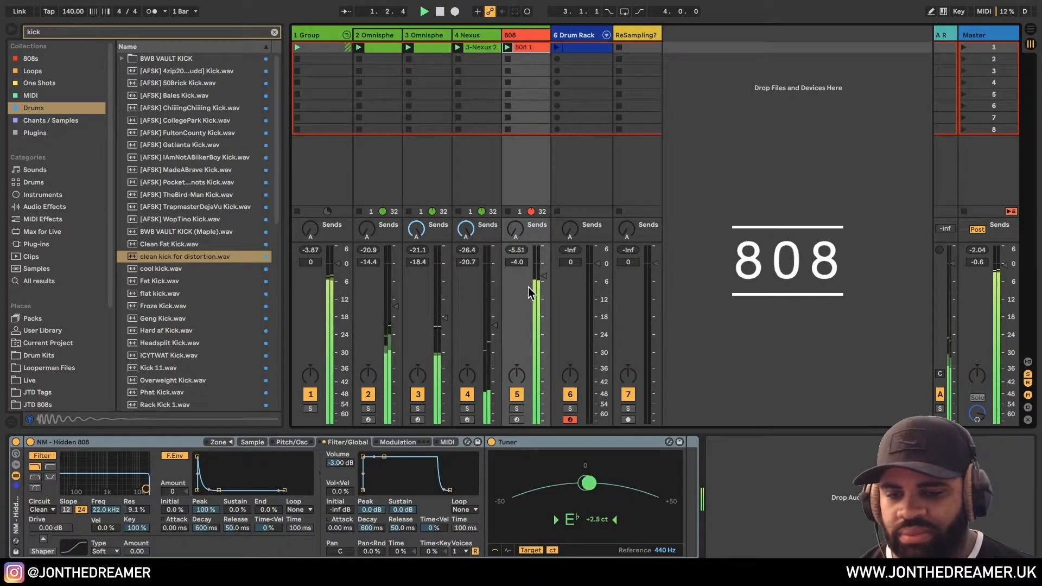
Lower the 808 track's mixer fader to -9.2 dB against the melodies
drag(540, 295, 543, 291)
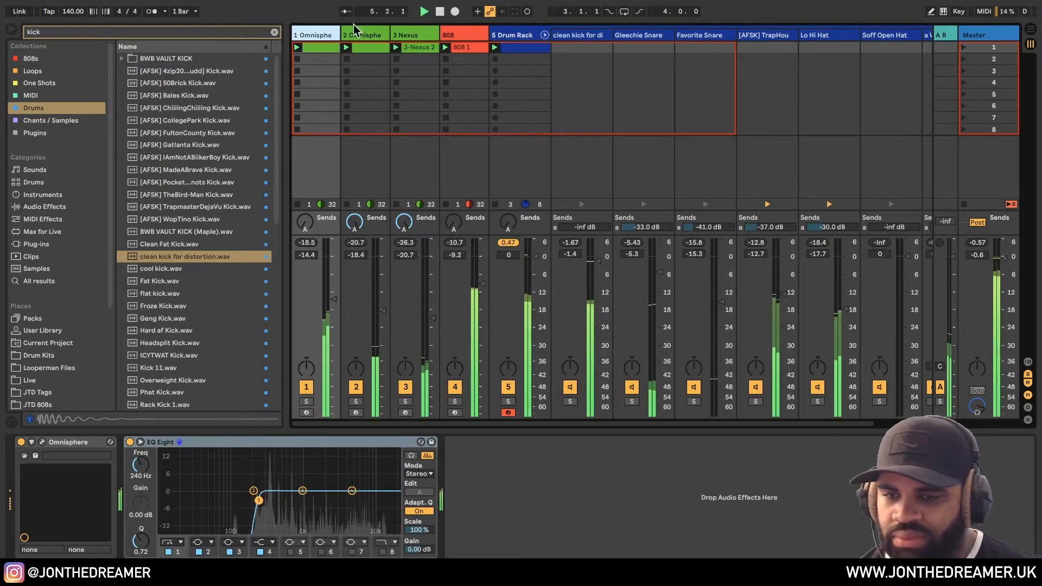
Fold the Drum Rack's chains away in the mixer and select the 808 track
click(383, 35)
click(422, 38)
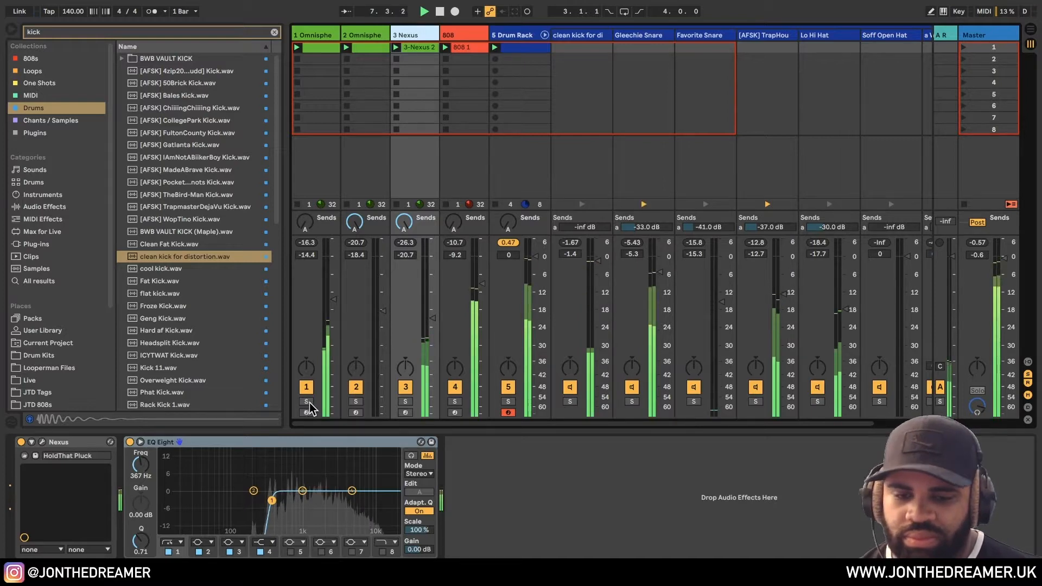
click(544, 34)
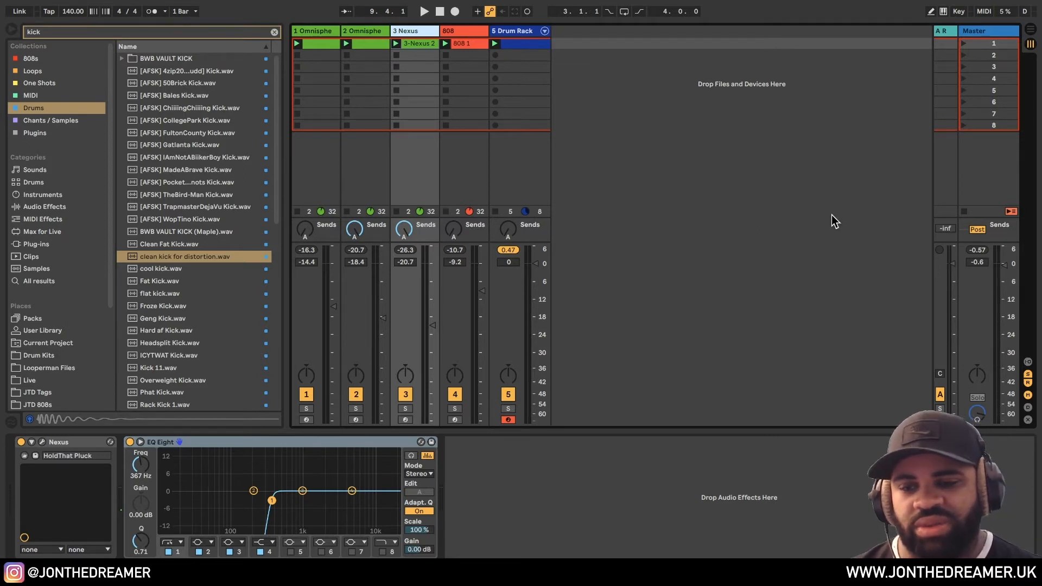
click(442, 31)
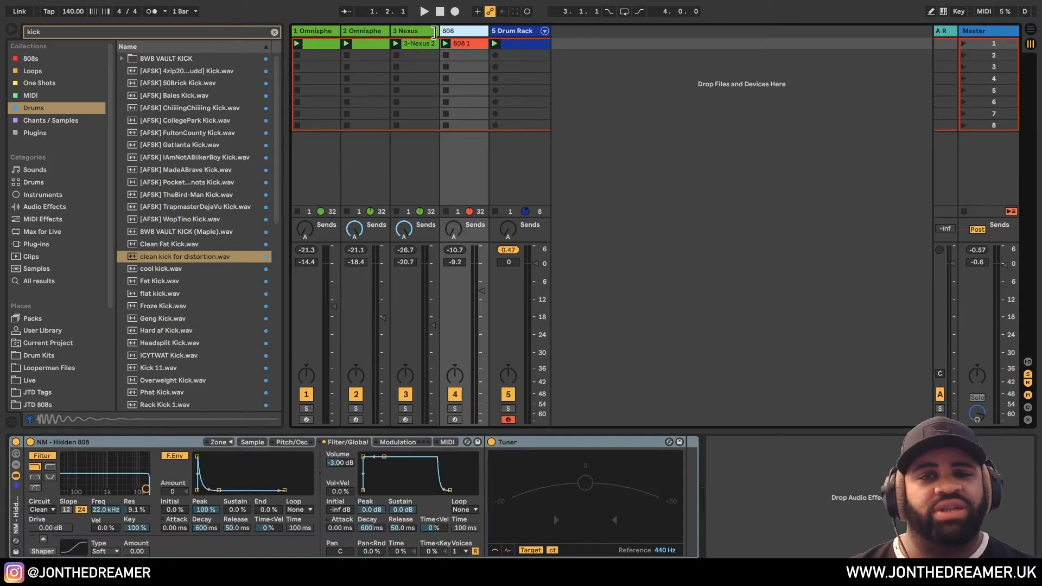